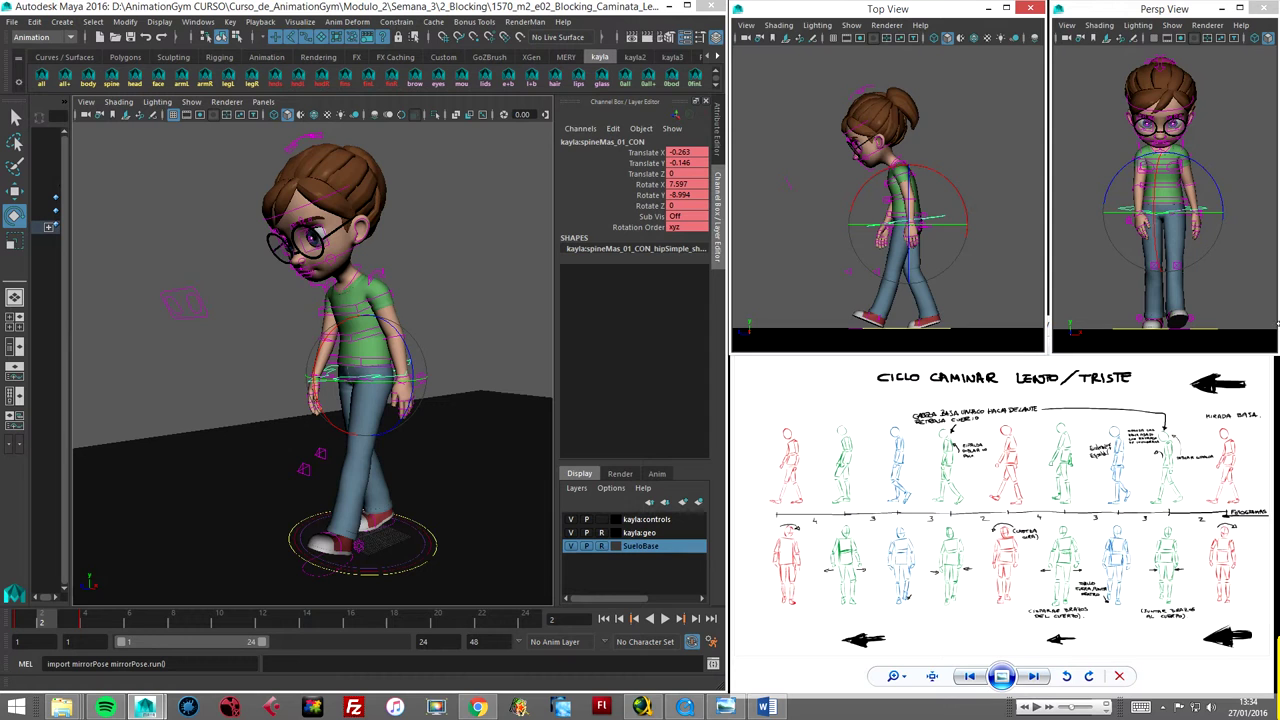
- Orbit the perspective view to inspect the Kayla rig's pose, then move to frame 2
left_click_drag(463, 324, 425, 382, "alt")
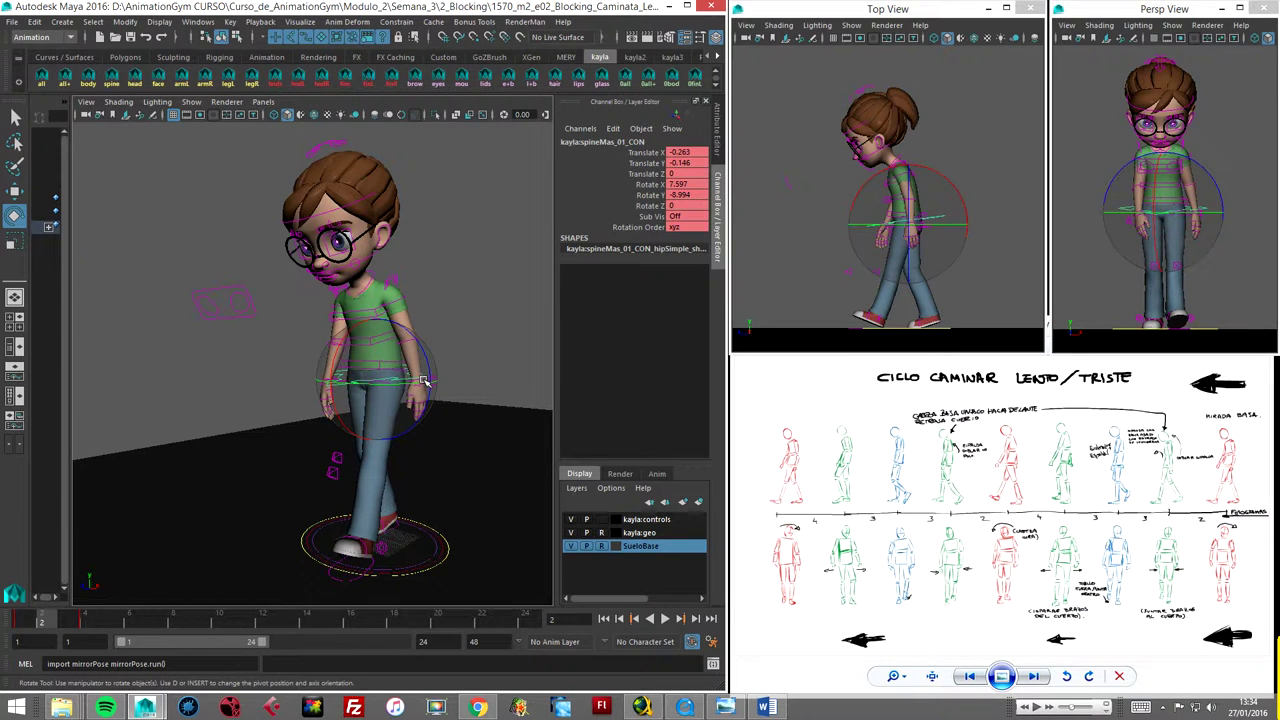
left_click_drag(425, 382, 417, 400, "alt")
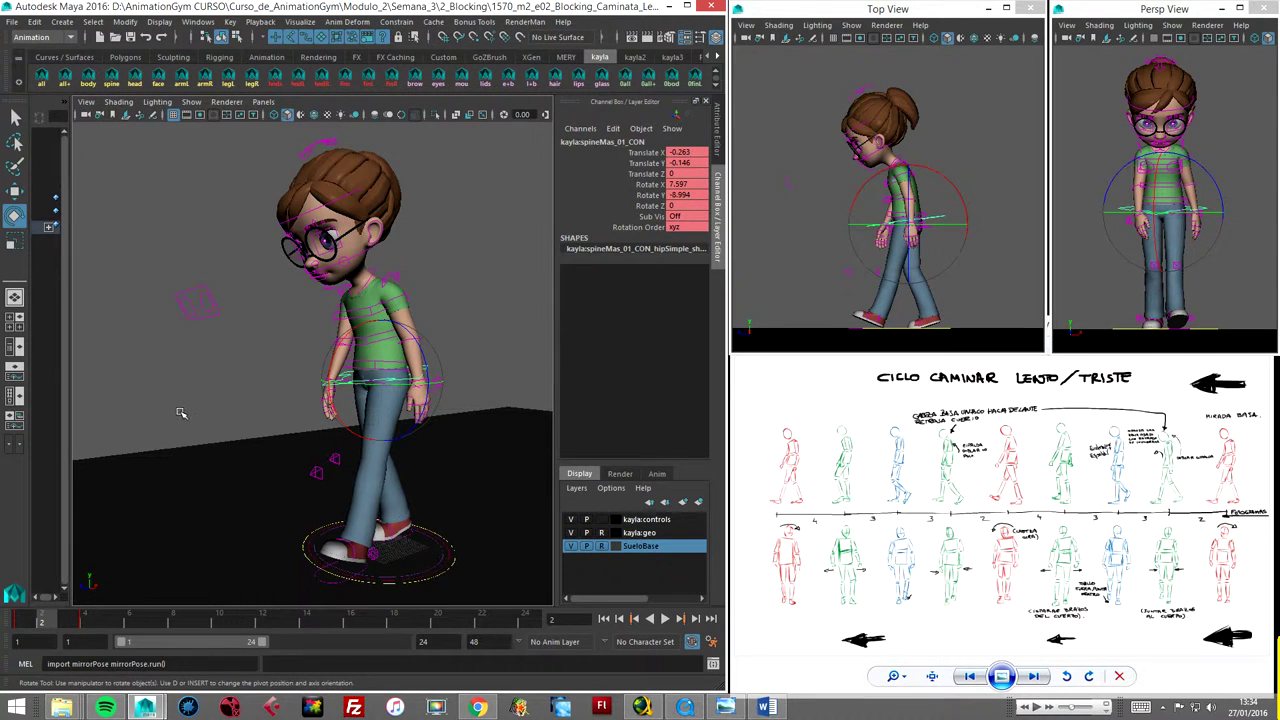
left_click_drag(227, 461, 241, 455, "alt")
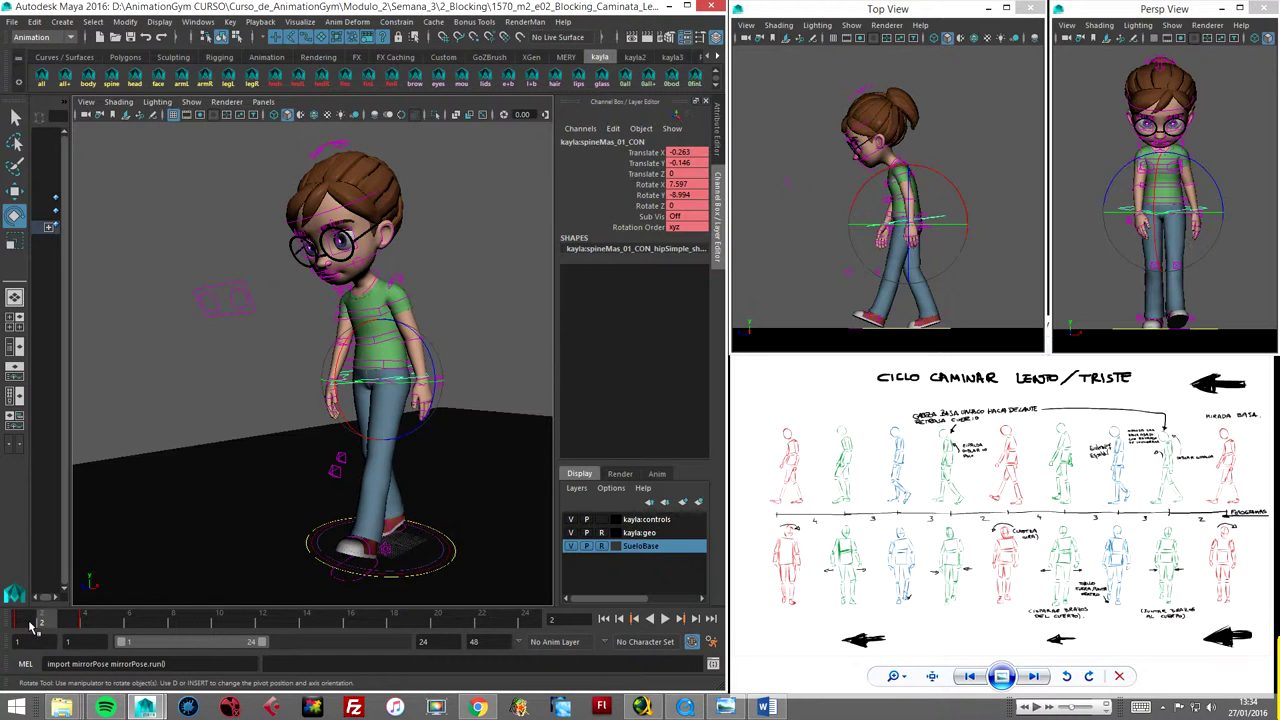
left_click_drag(180, 466, 180, 468, "alt")
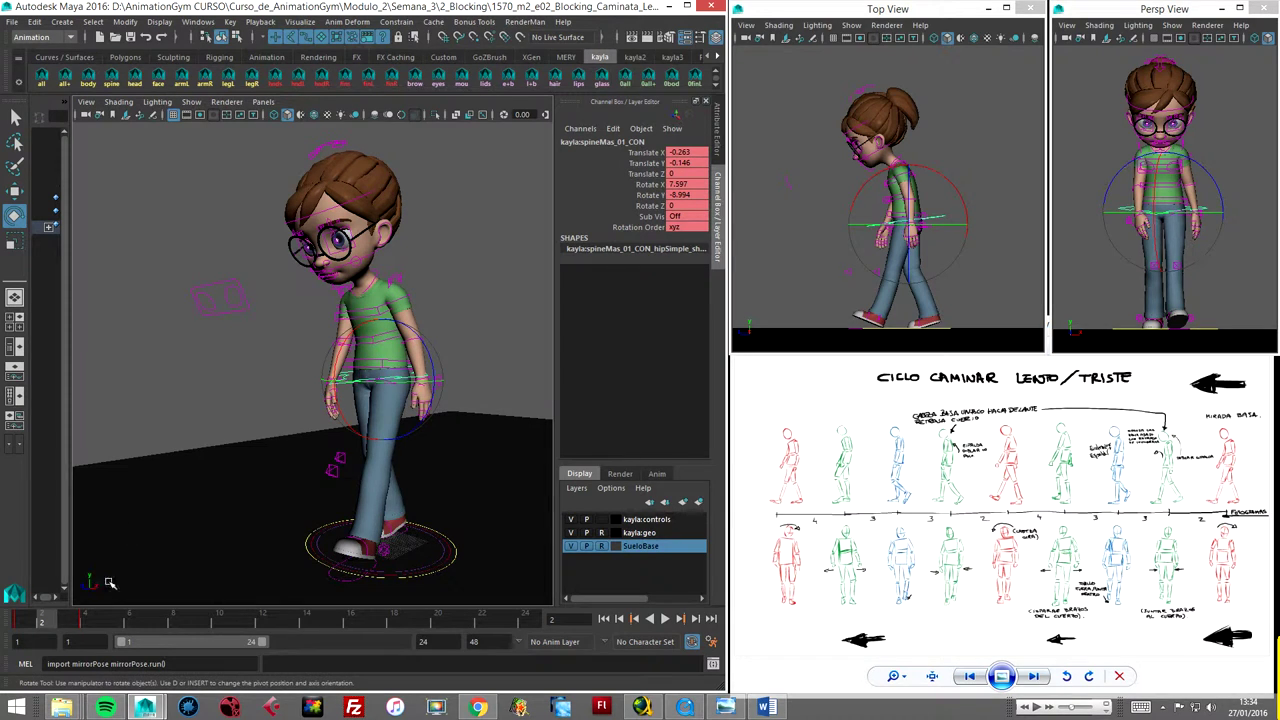
left_click(43, 619)
- Clear the Script Editor history, add an inbetween, and select the logged addInbetween command
left_click(713, 666)
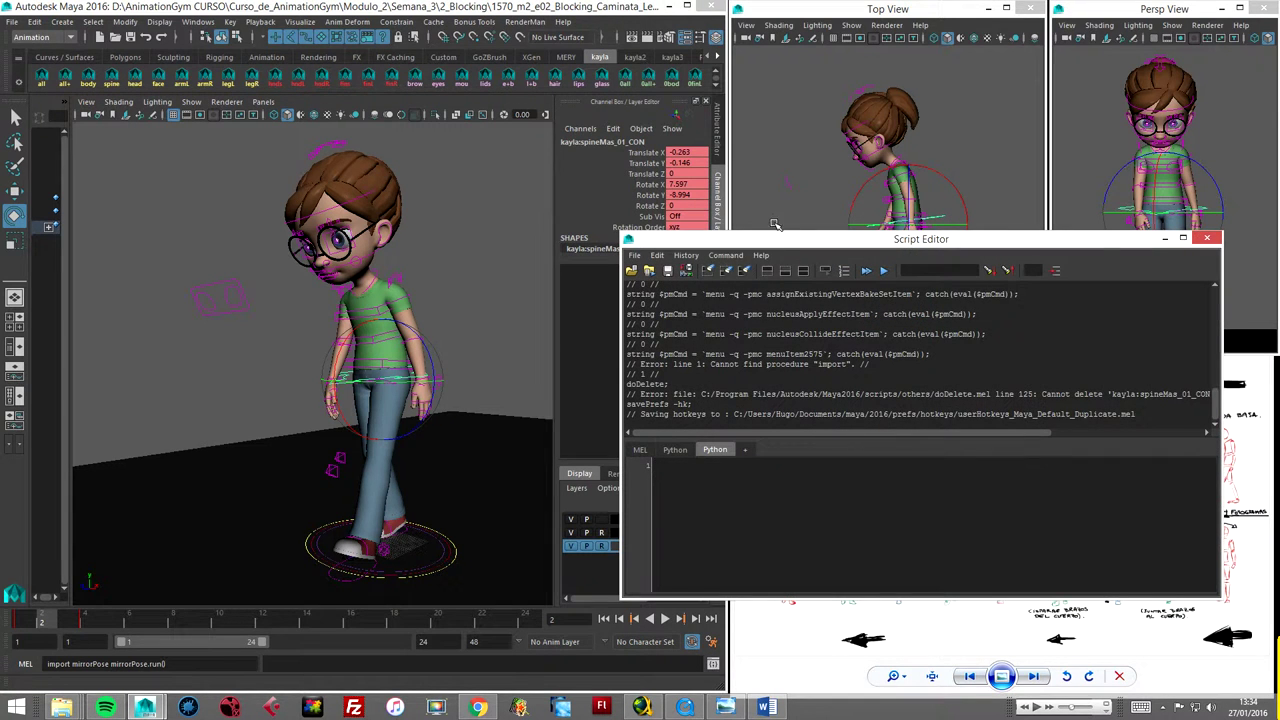
left_click(745, 272)
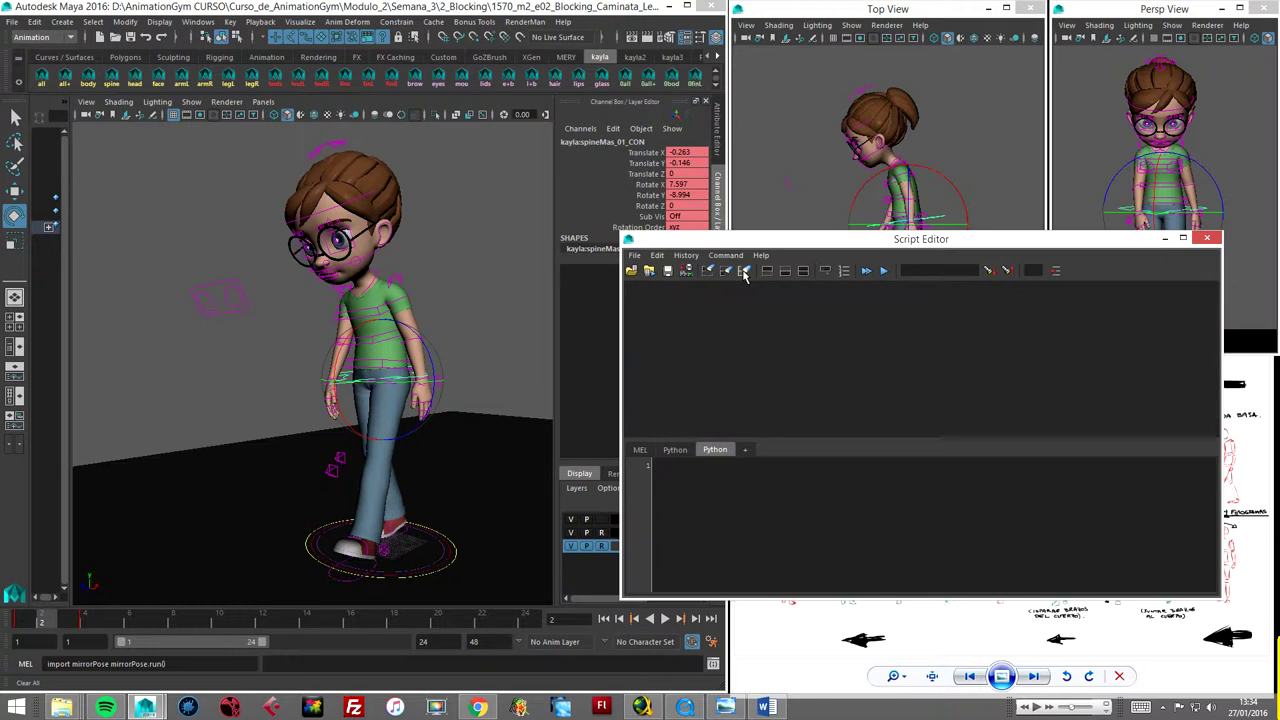
right_click(48, 622)
mouse_move(122, 487)
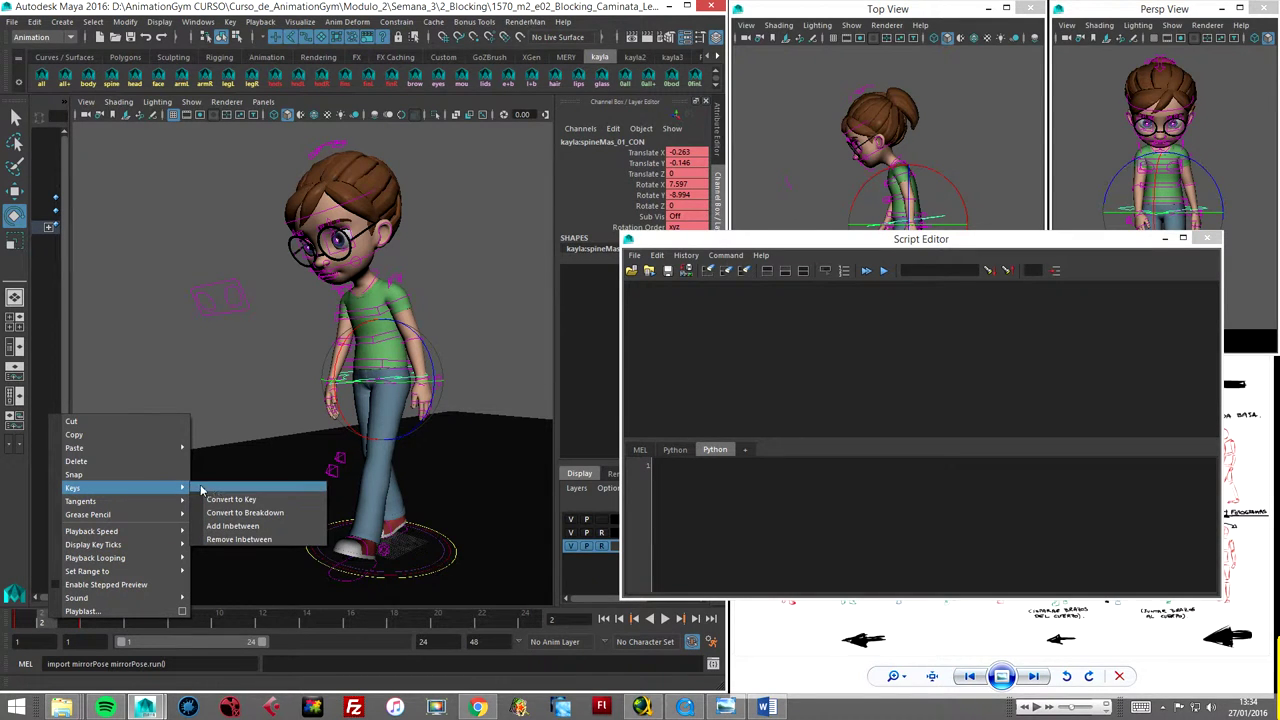
left_click(232, 528)
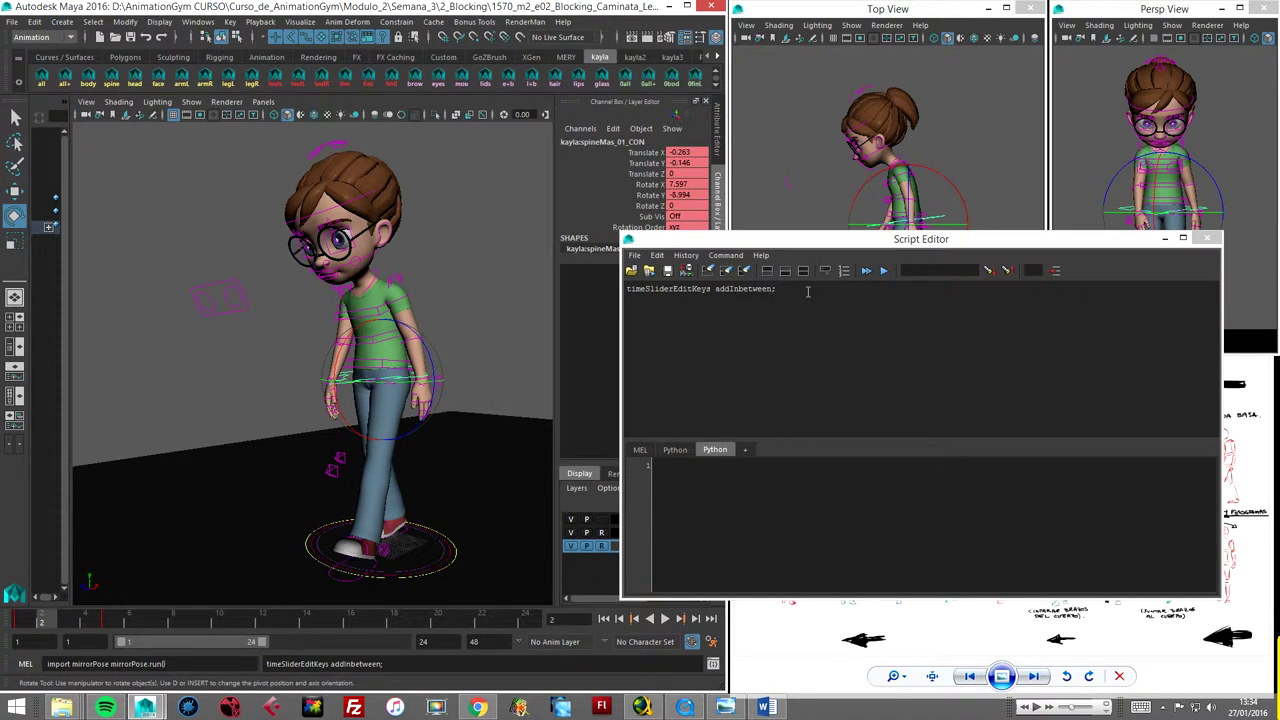
left_click_drag(781, 289, 622, 289)
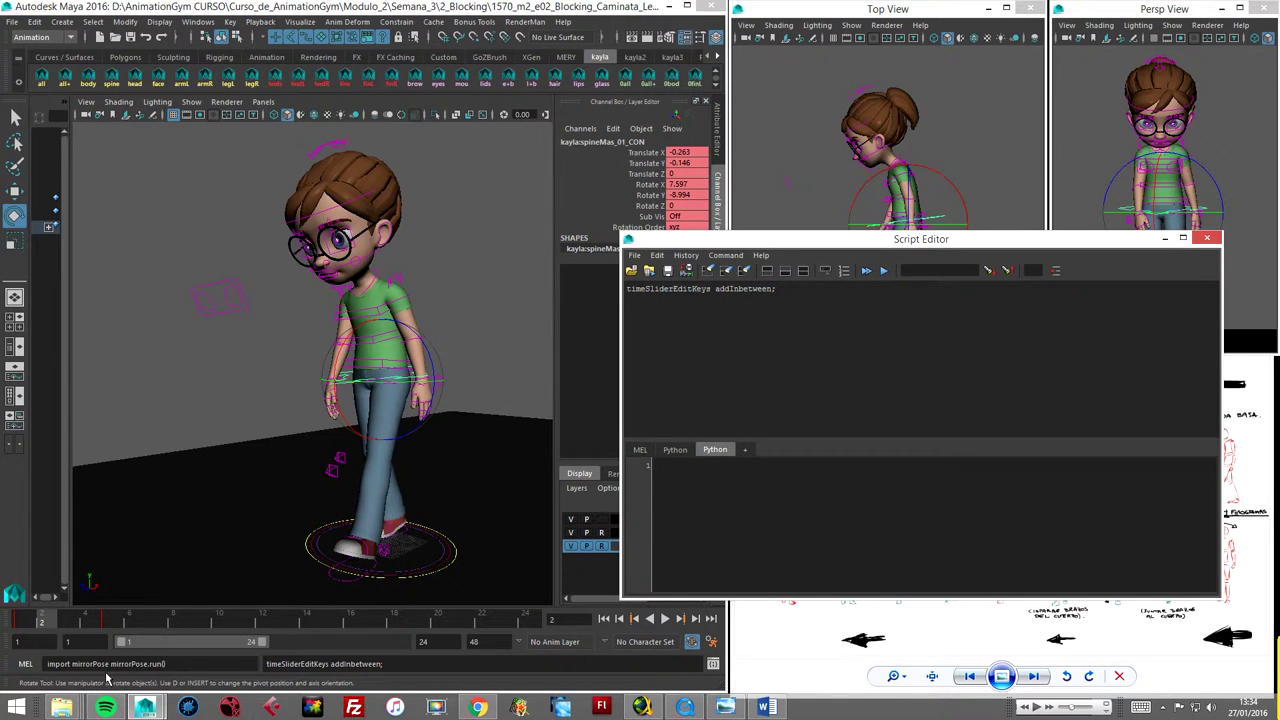
- Remove the inbetween from the time slider and select the logged removeInbetween command
right_click(72, 620)
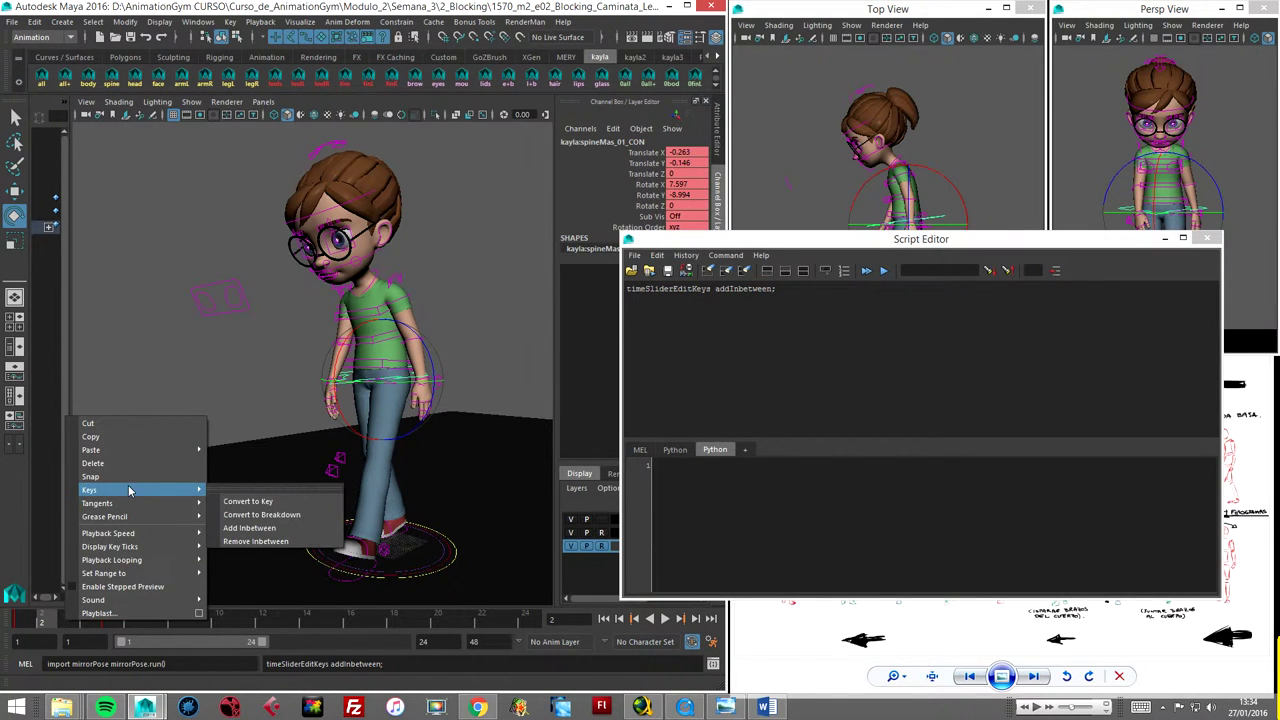
left_click(265, 543)
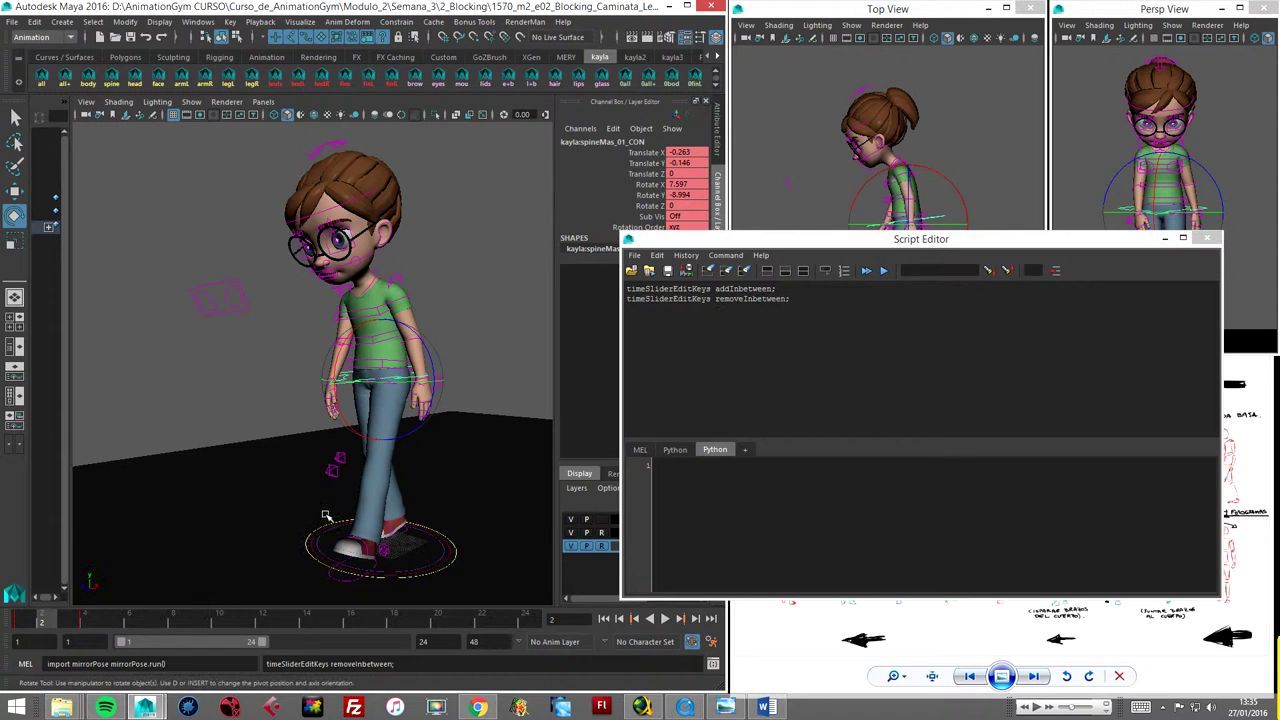
left_click(783, 291)
left_click_drag(783, 291, 630, 299)
left_click(681, 318)
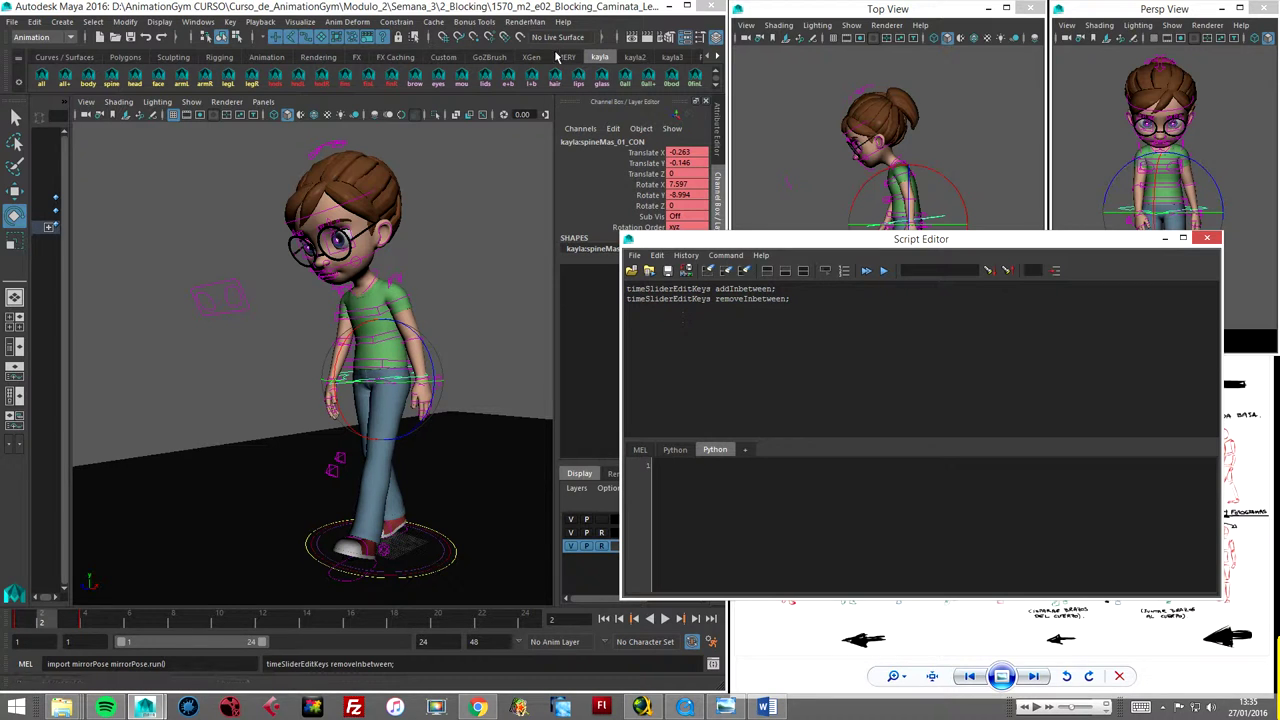
- Open the Hotkey Editor with Custom Scripts selected and go to the Runtime Command Editor
left_click(554, 7)
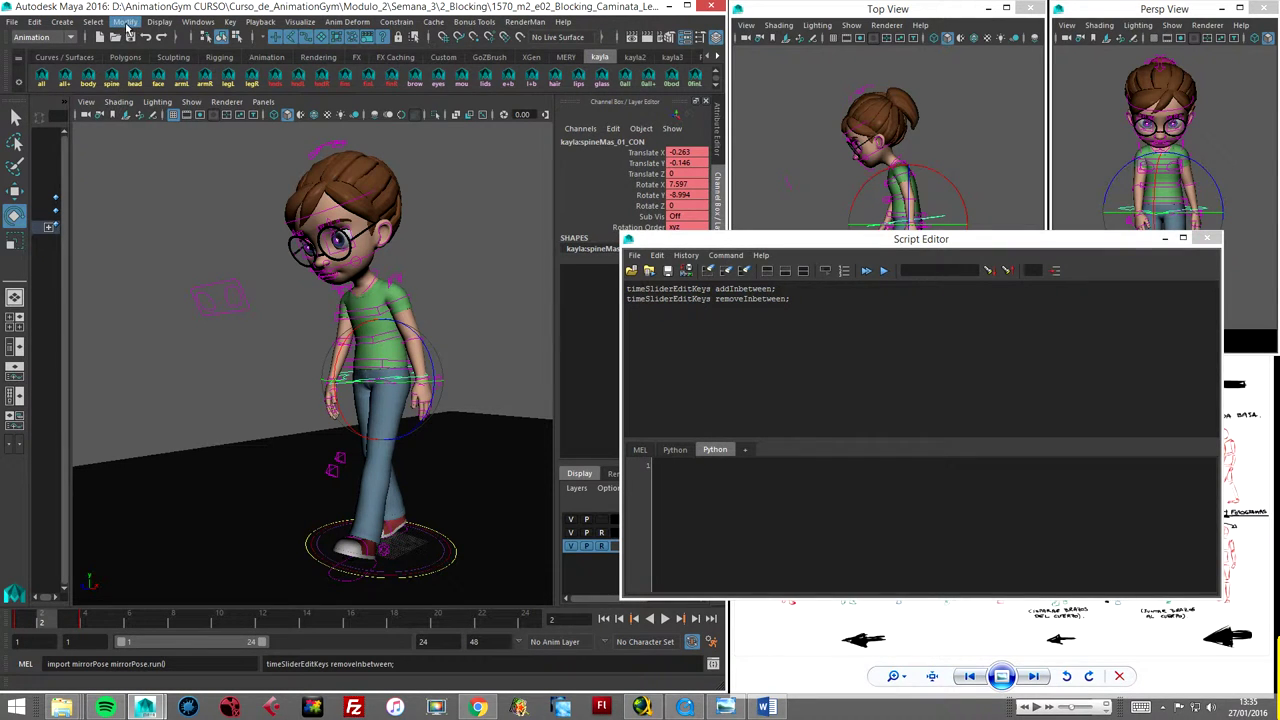
left_click(197, 23)
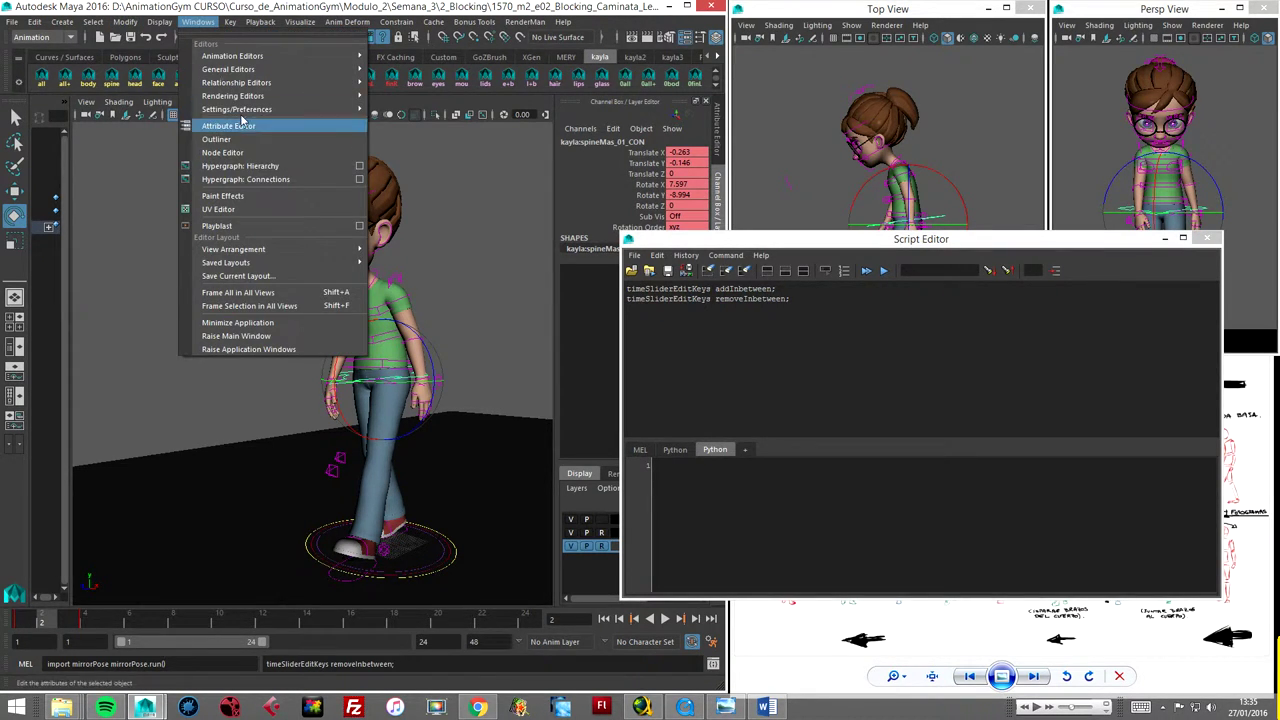
mouse_move(237, 109)
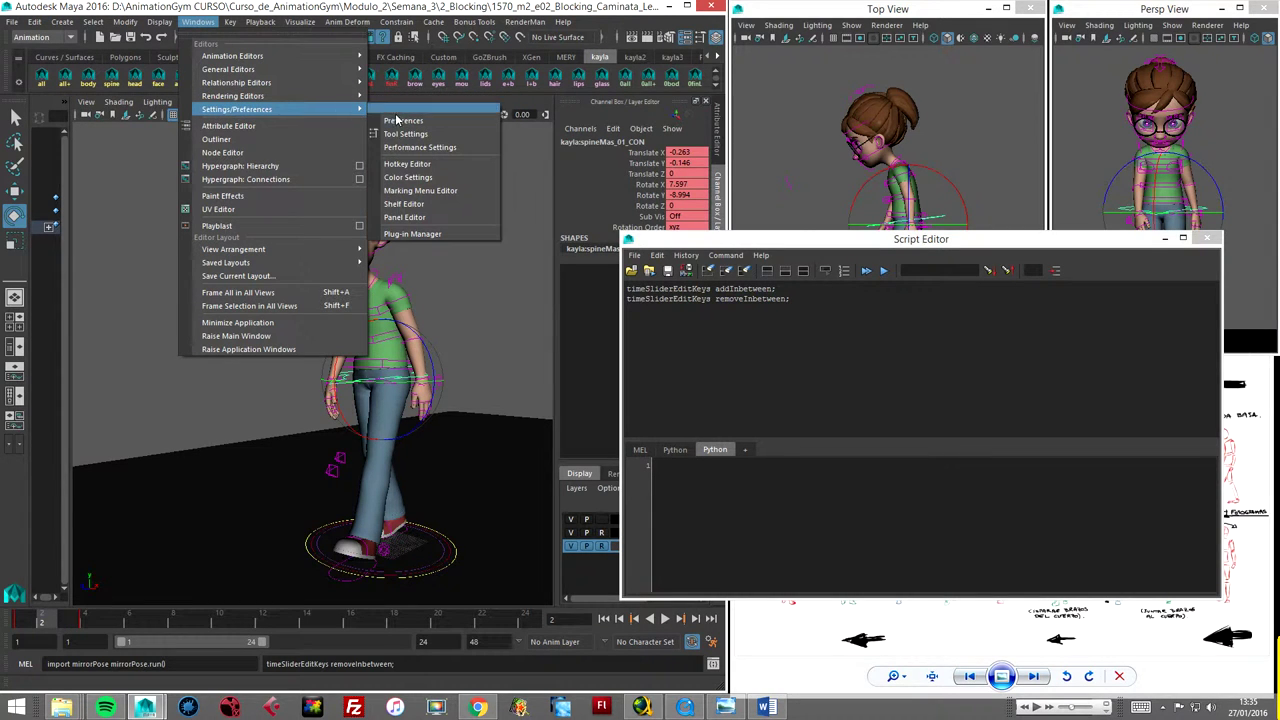
left_click(418, 168)
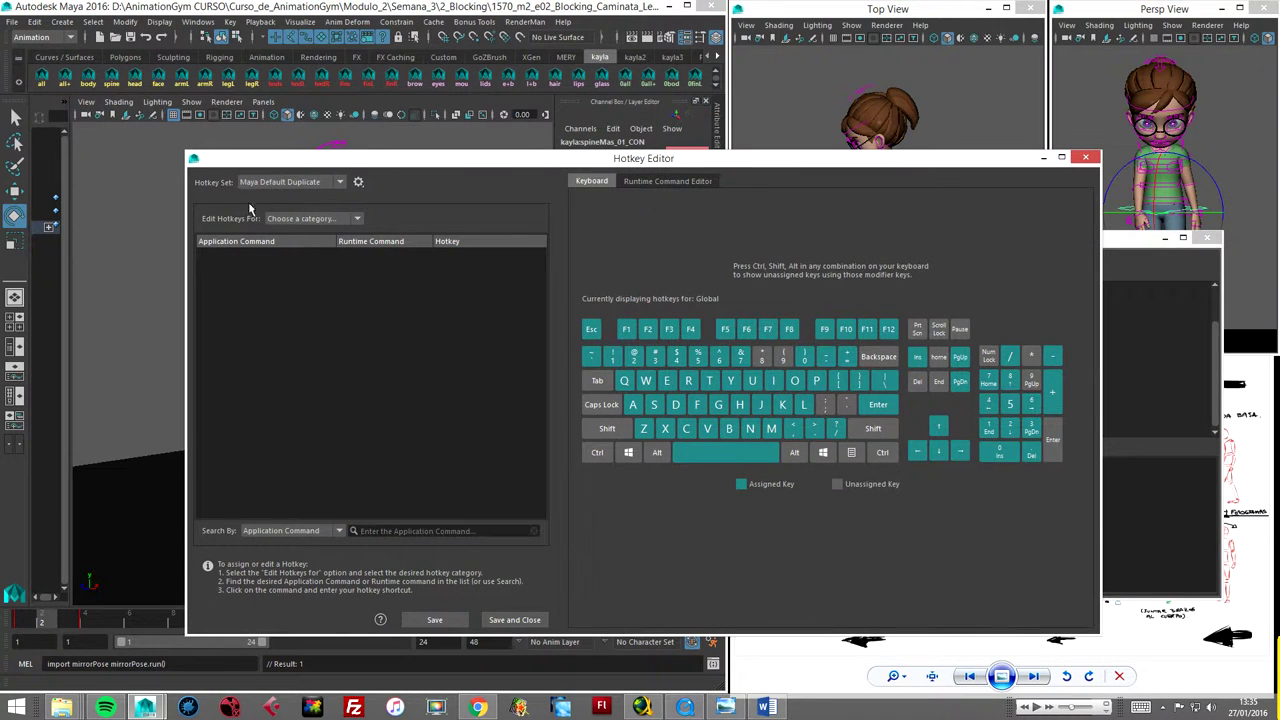
left_click(356, 219)
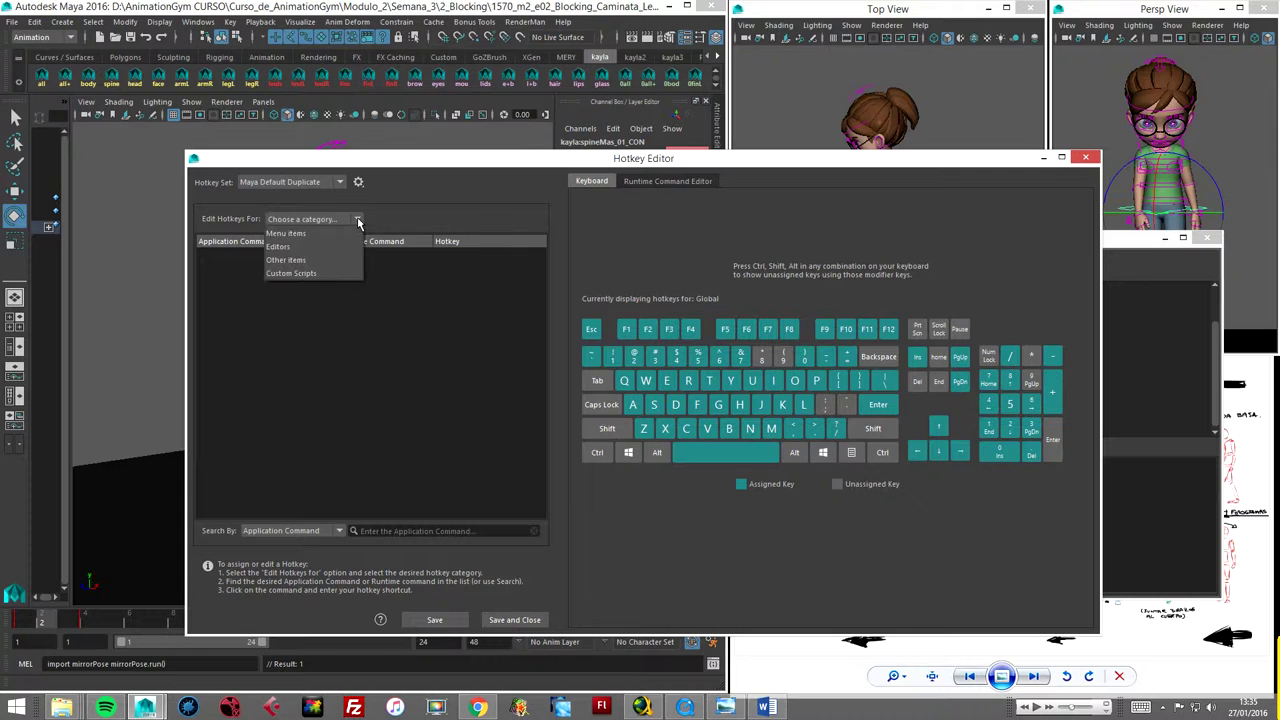
left_click(325, 273)
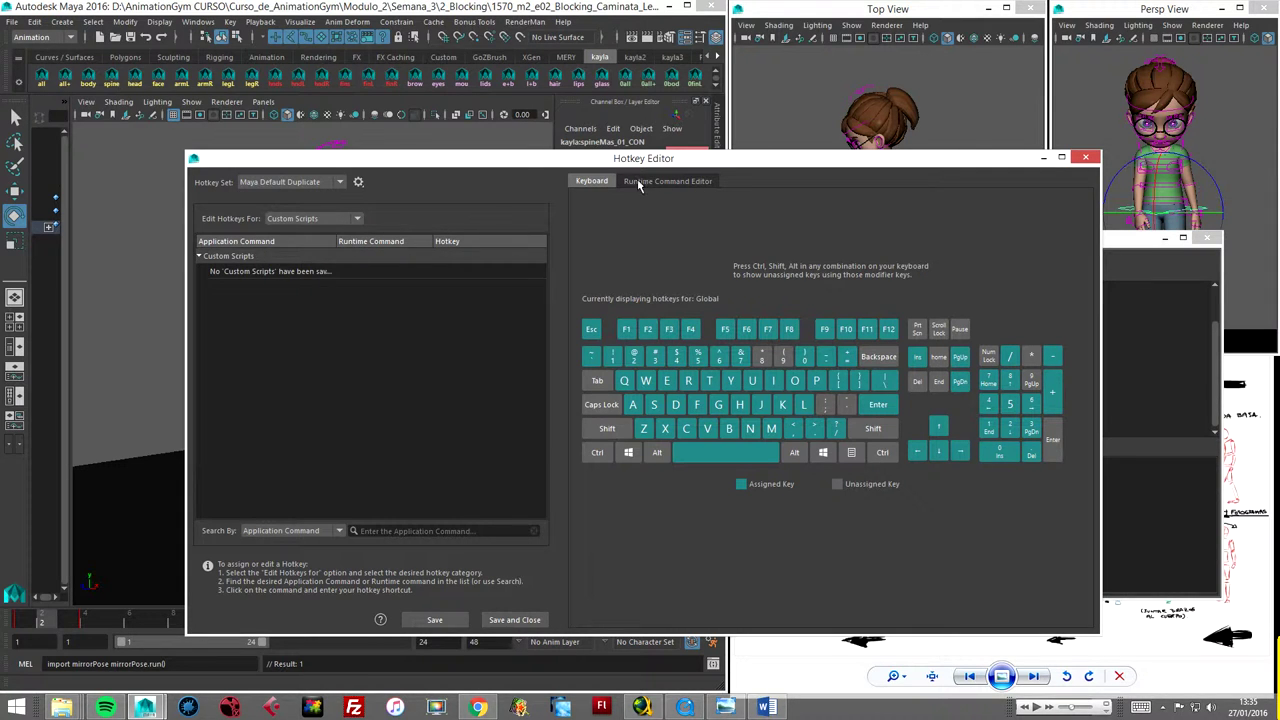
left_click(662, 185)
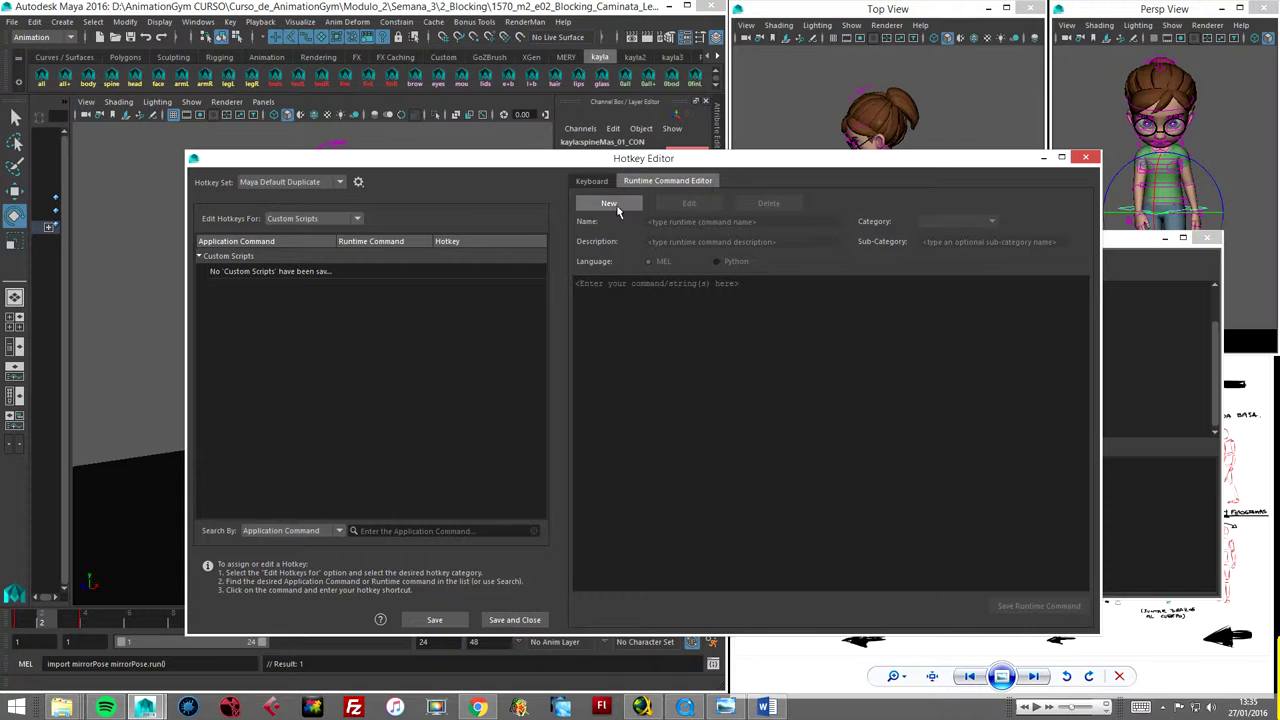
- Create a new runtime command named PonerFotograma and enter its description
left_click(612, 205)
left_click(668, 222)
type("PonerFotogr")
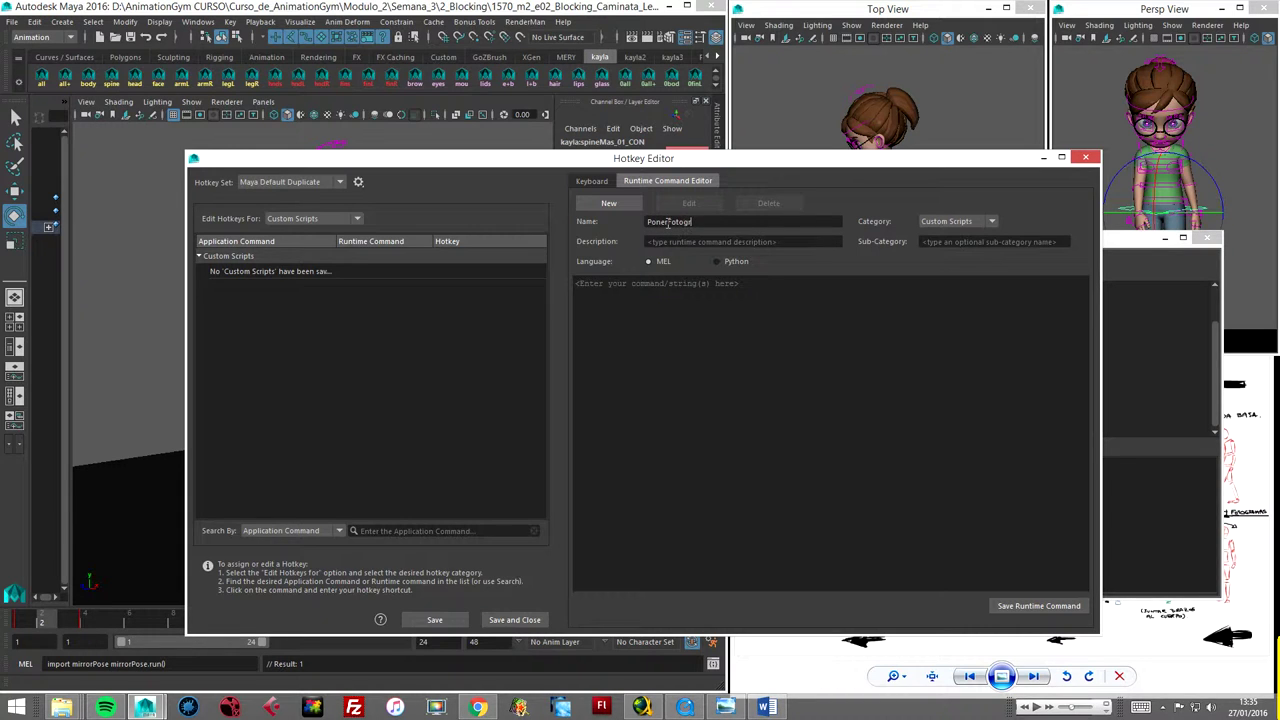
type("ama")
left_click(690, 240)
type("otorama en")
type("empo")
left_click(778, 316)
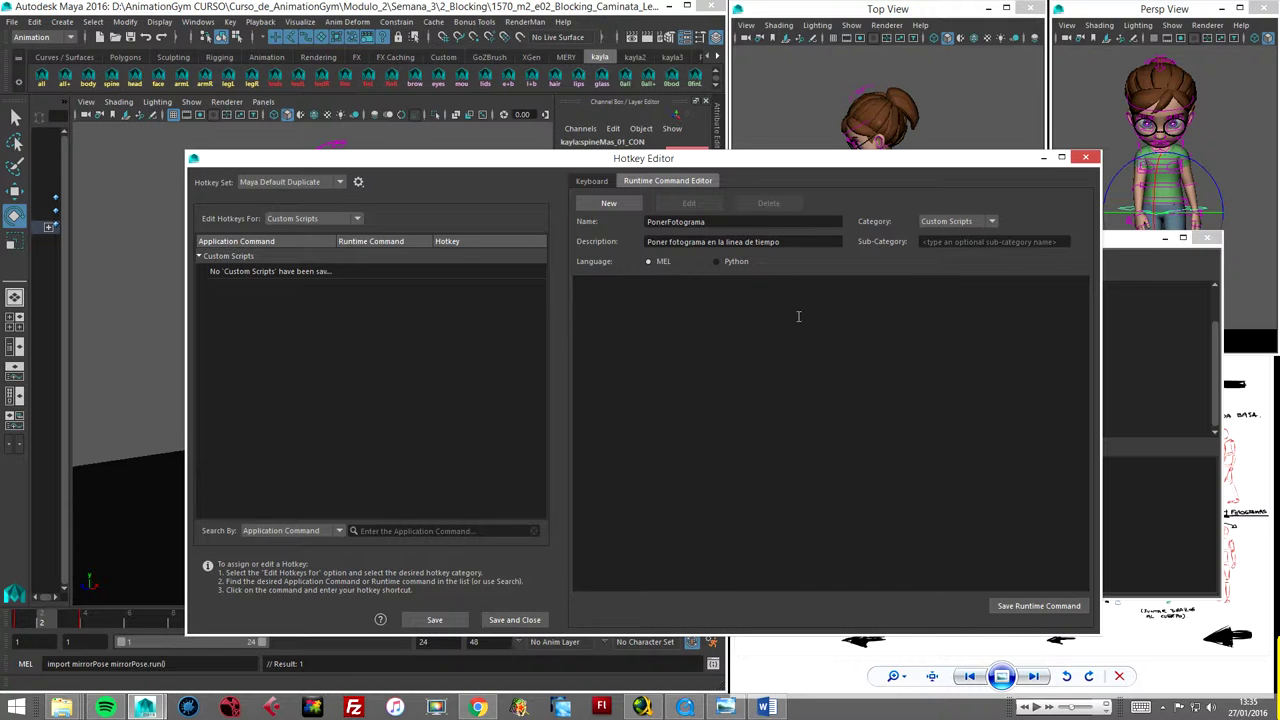
- Paste the timeSliderEditKeys addInbetween command as PonerFotograma's script and save it
left_click(1122, 247)
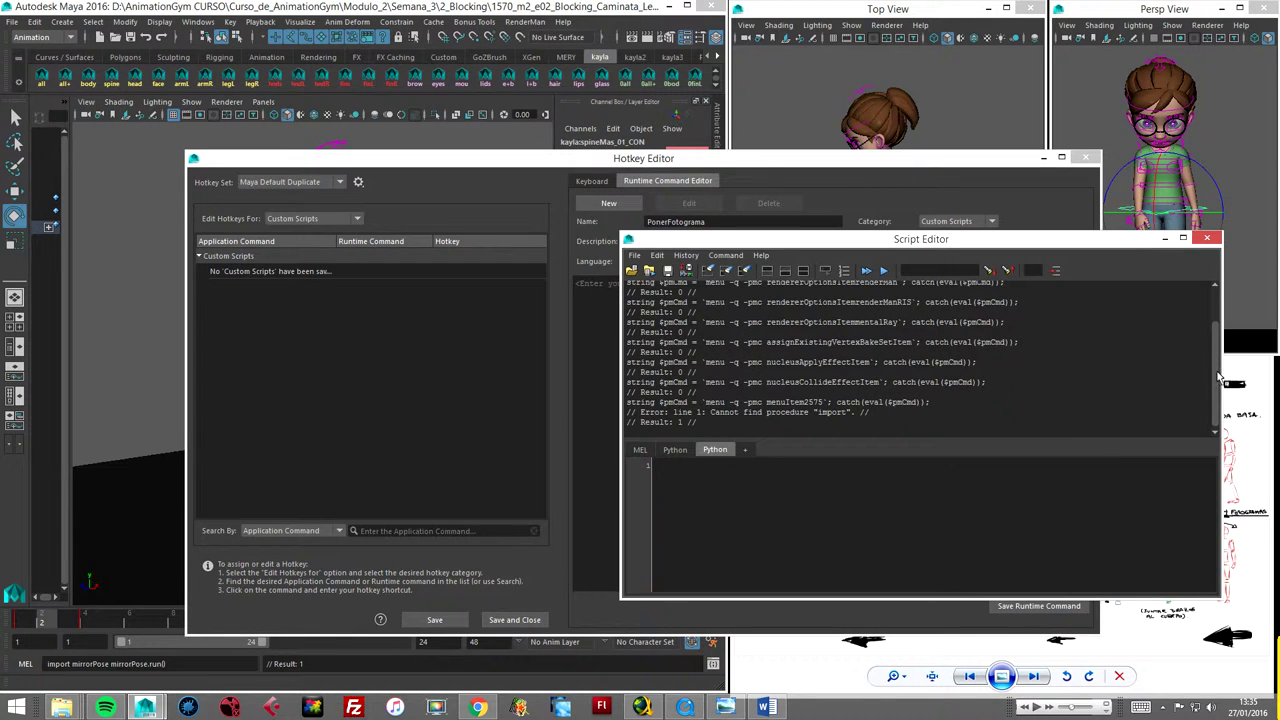
left_click_drag(1222, 378, 1224, 324)
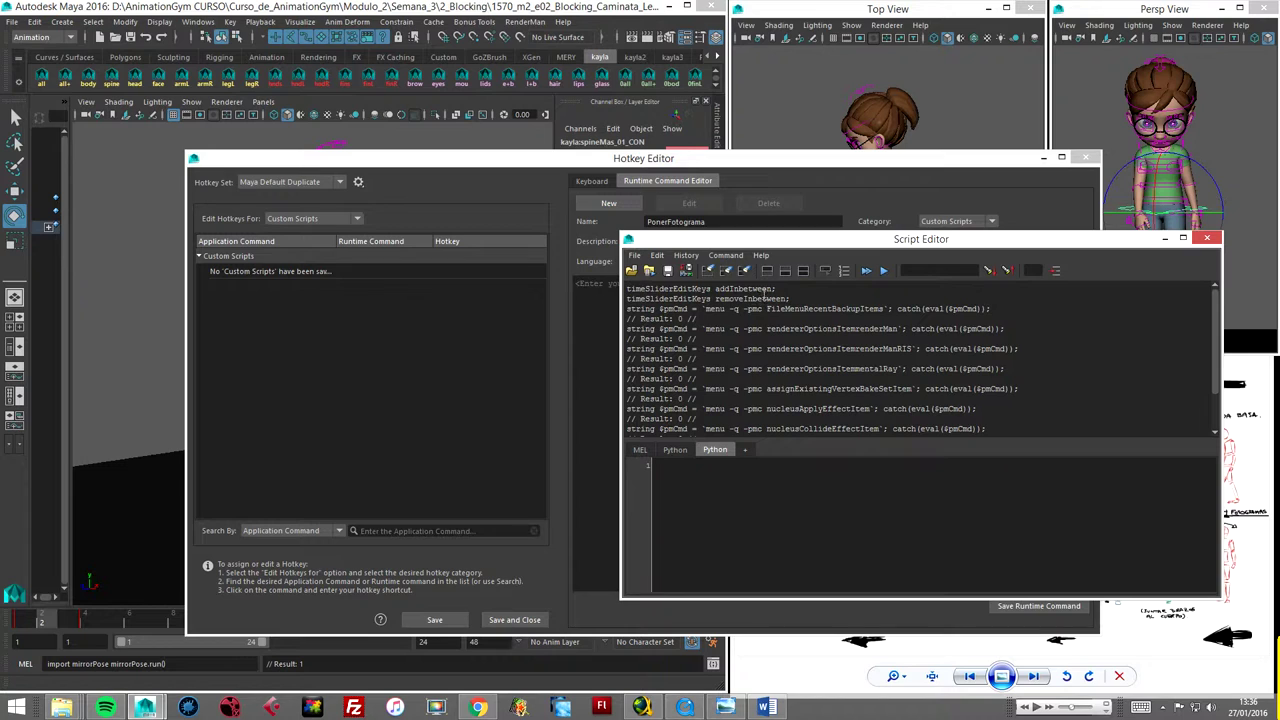
left_click_drag(777, 290, 622, 290)
key("ctrl+c")
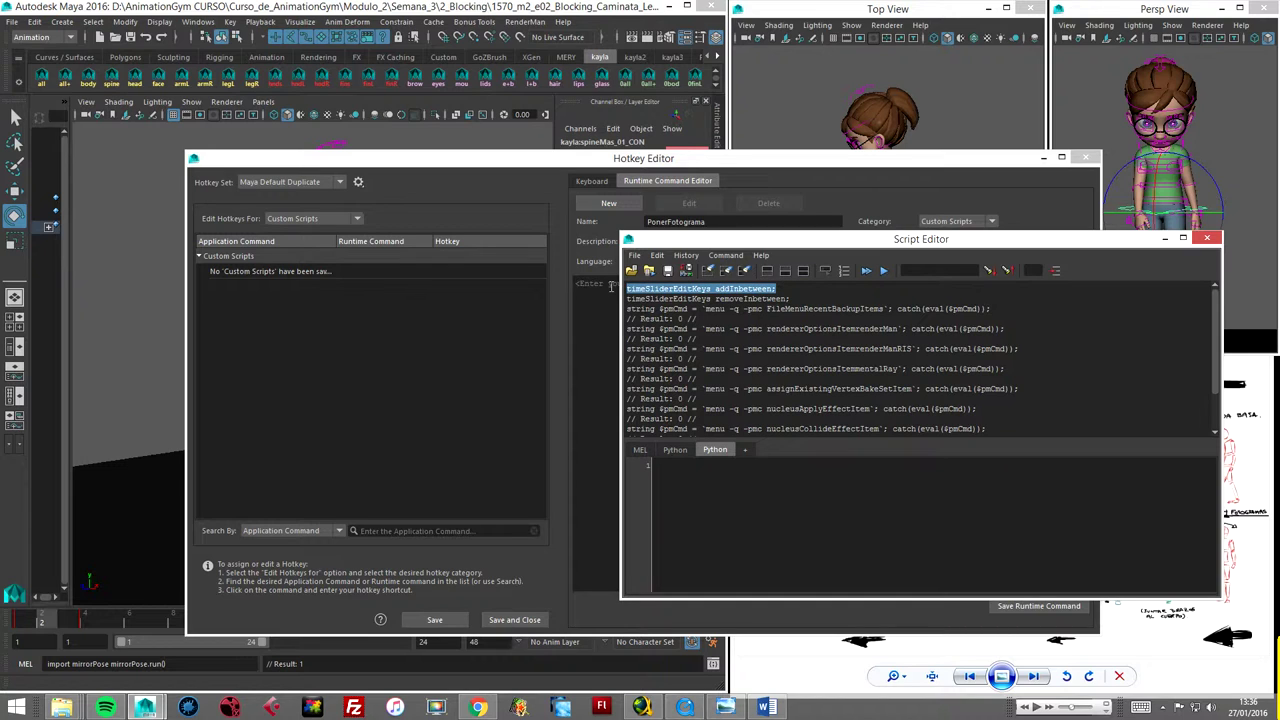
left_click(563, 167)
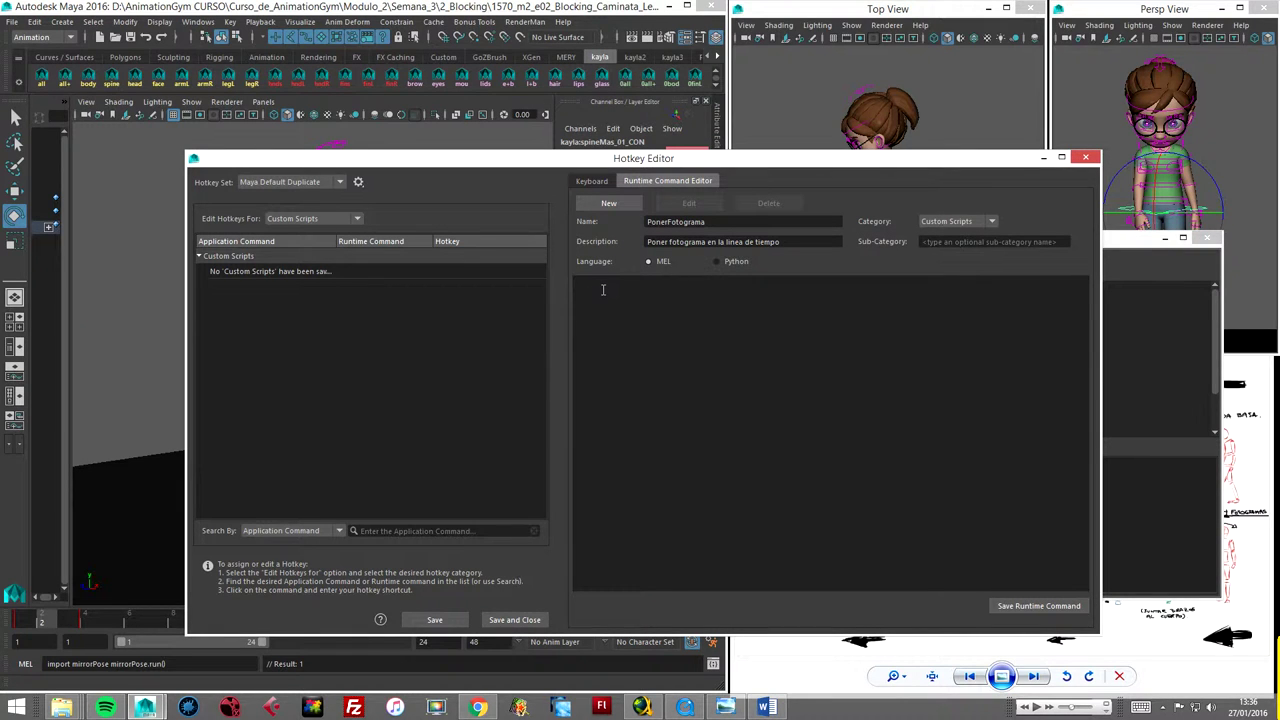
key("ctrl+v")
left_click(1010, 608)
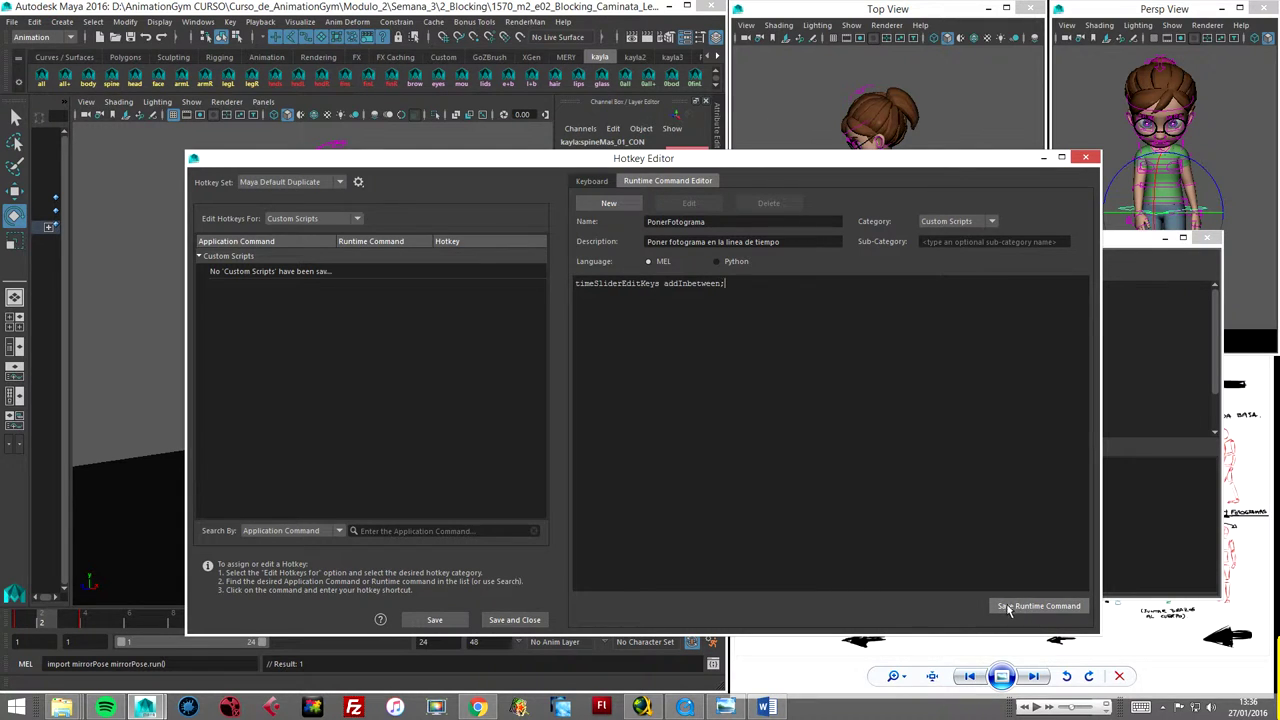
left_click(1008, 608)
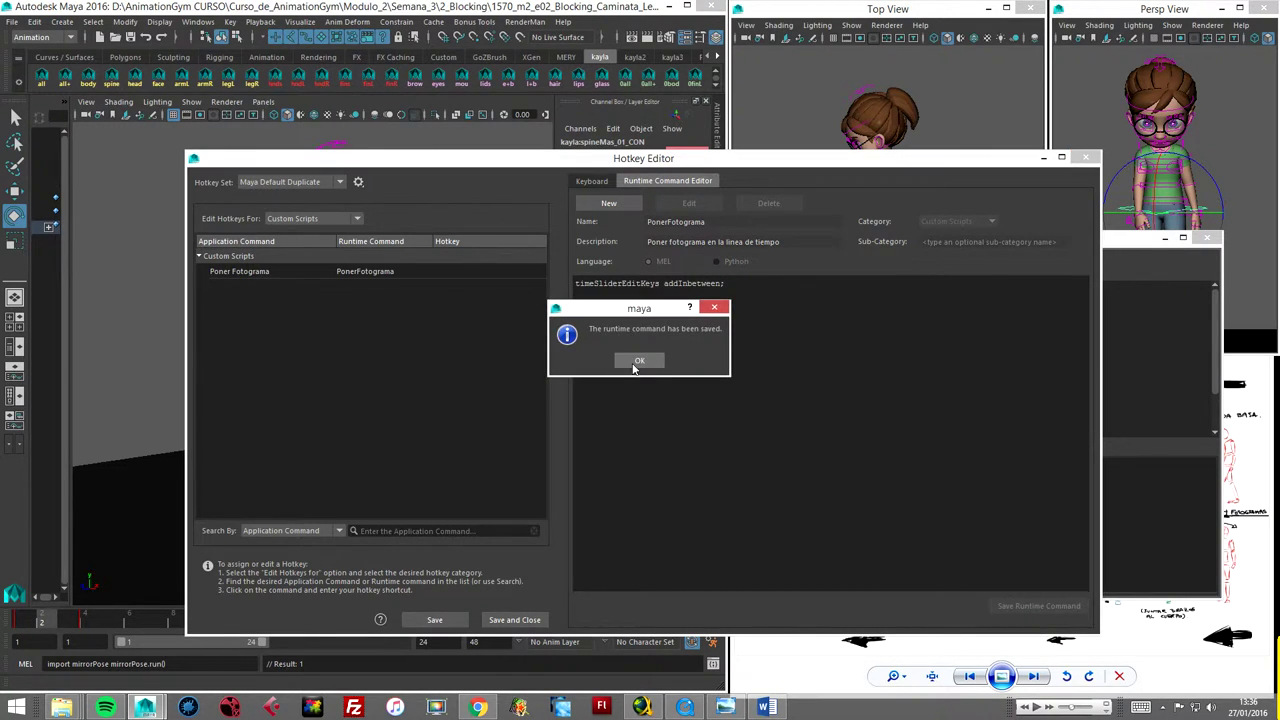
- Bind Poner Fotograma to Ctrl+Alt+Minus after checking free Ctrl keys, and save the hotkeys
left_click(644, 360)
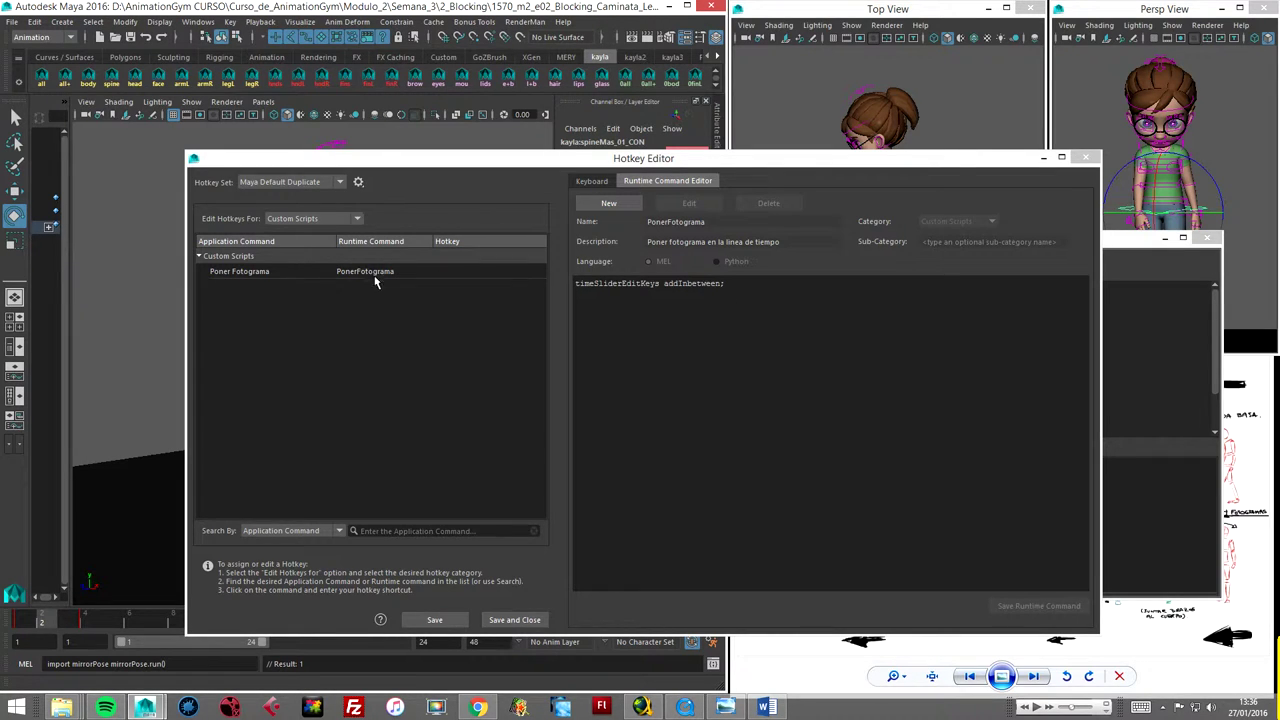
left_click(475, 268)
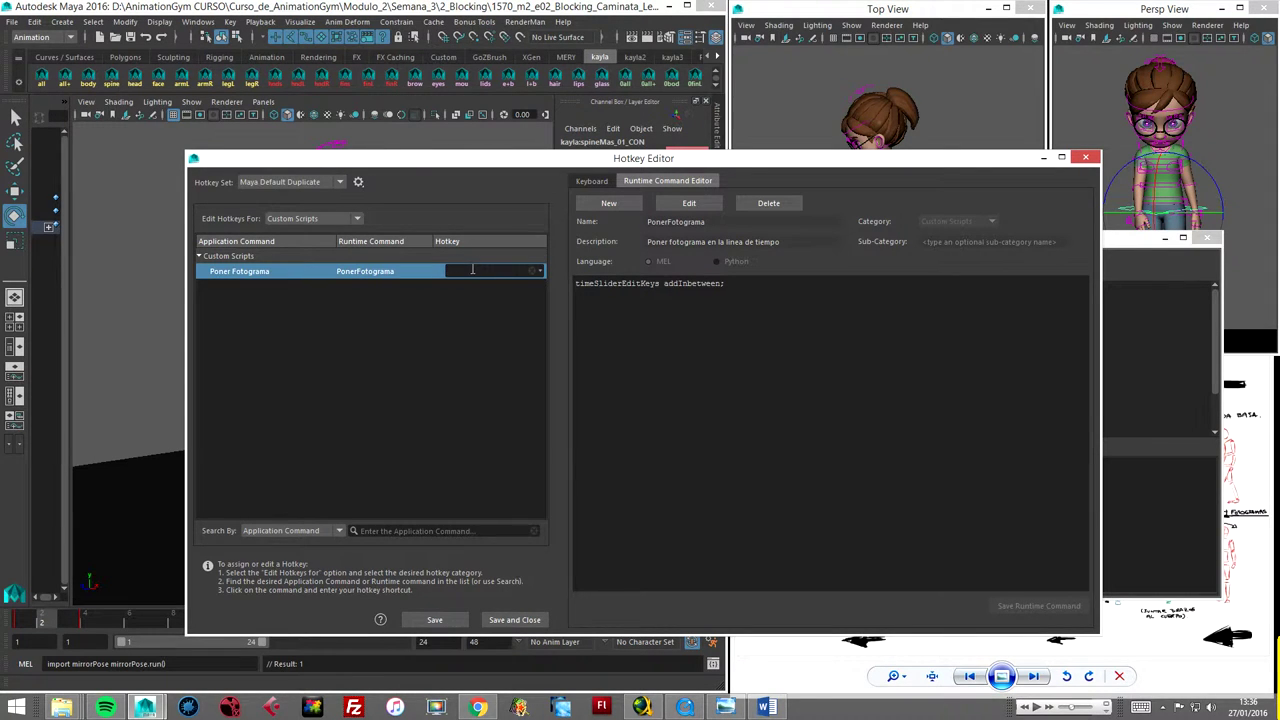
left_click(589, 181)
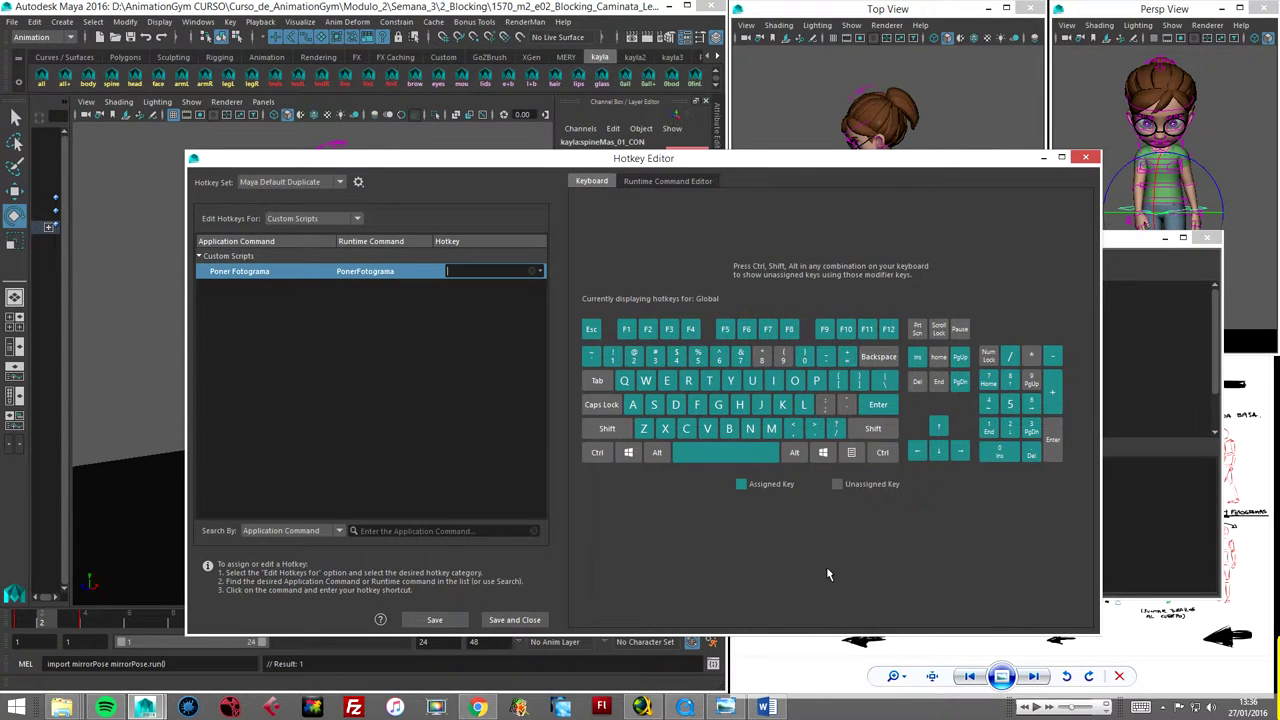
key("ctrl")
key("ctrl+alt+minus")
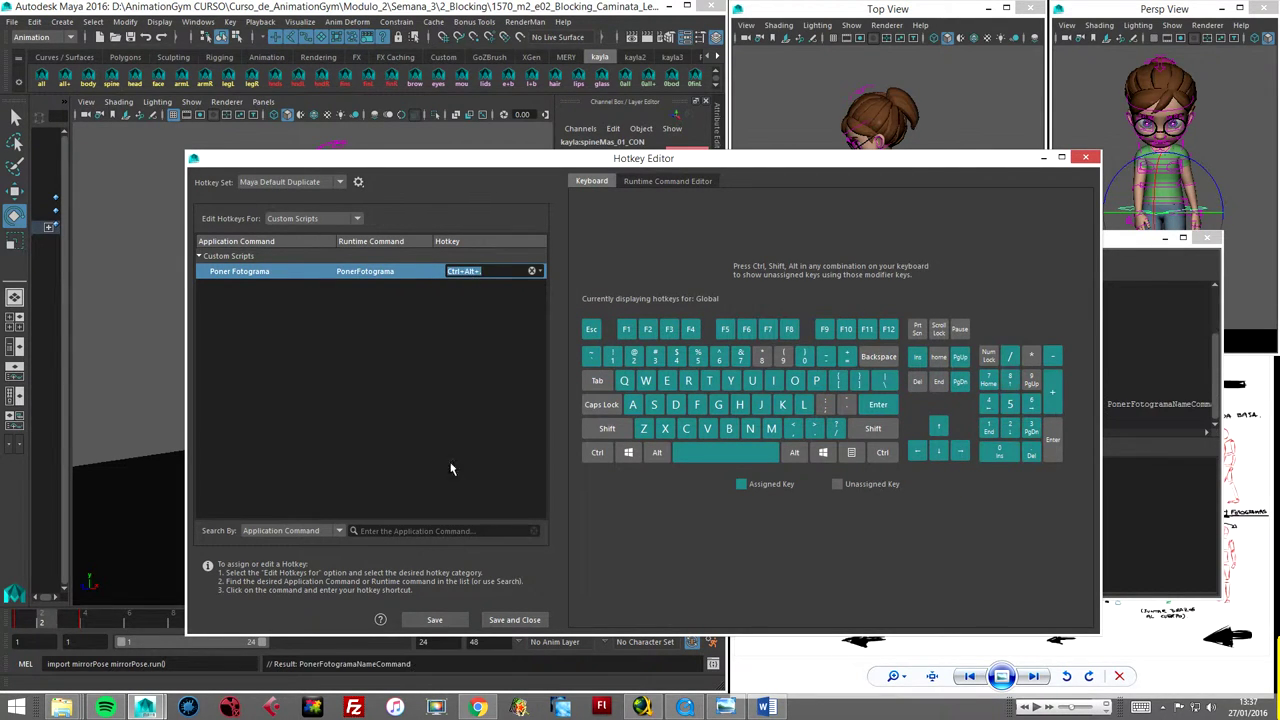
left_click(435, 621)
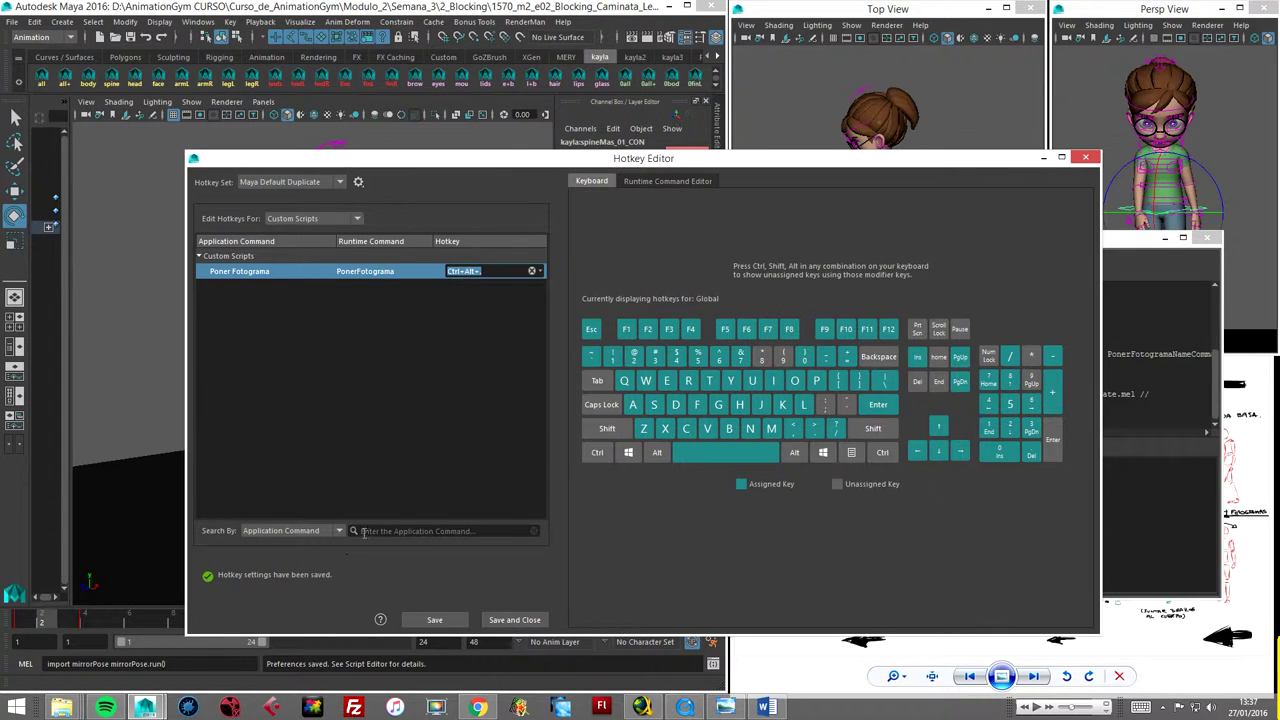
left_click(656, 182)
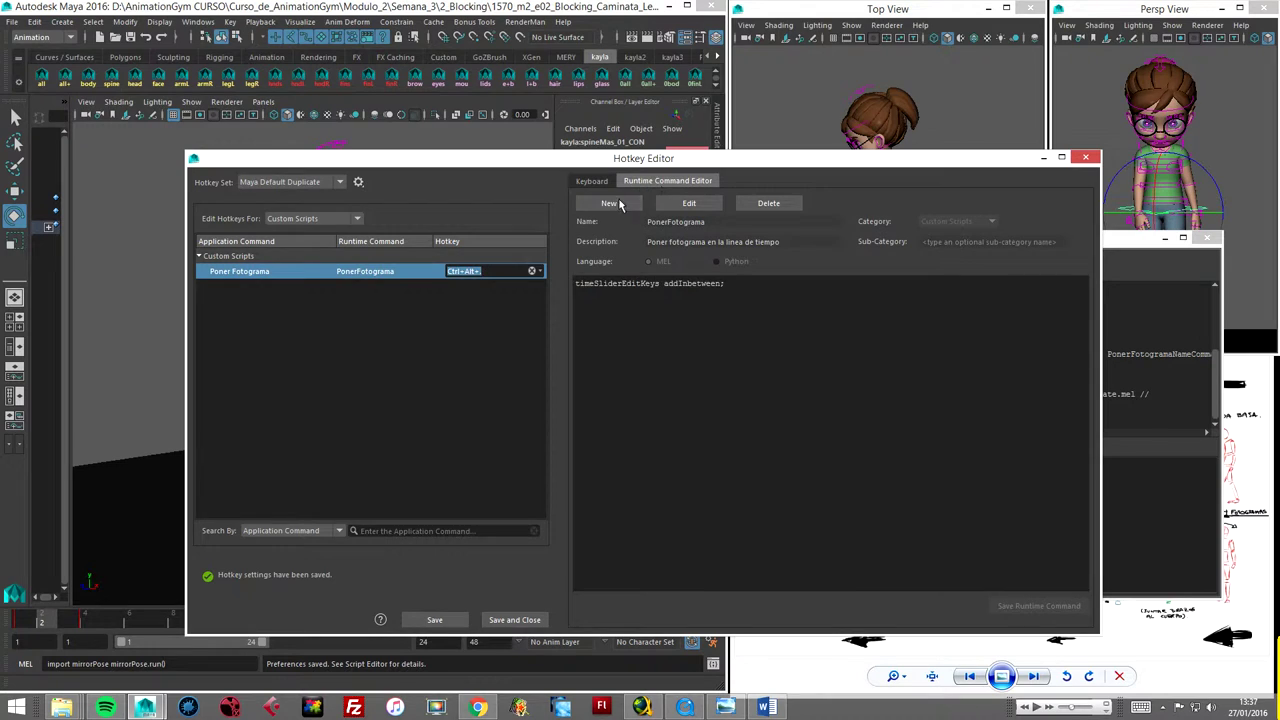
- Create a new runtime command named QuitarFotograma and enter its description
left_click(606, 203)
left_click(671, 222)
type("QuitarF")
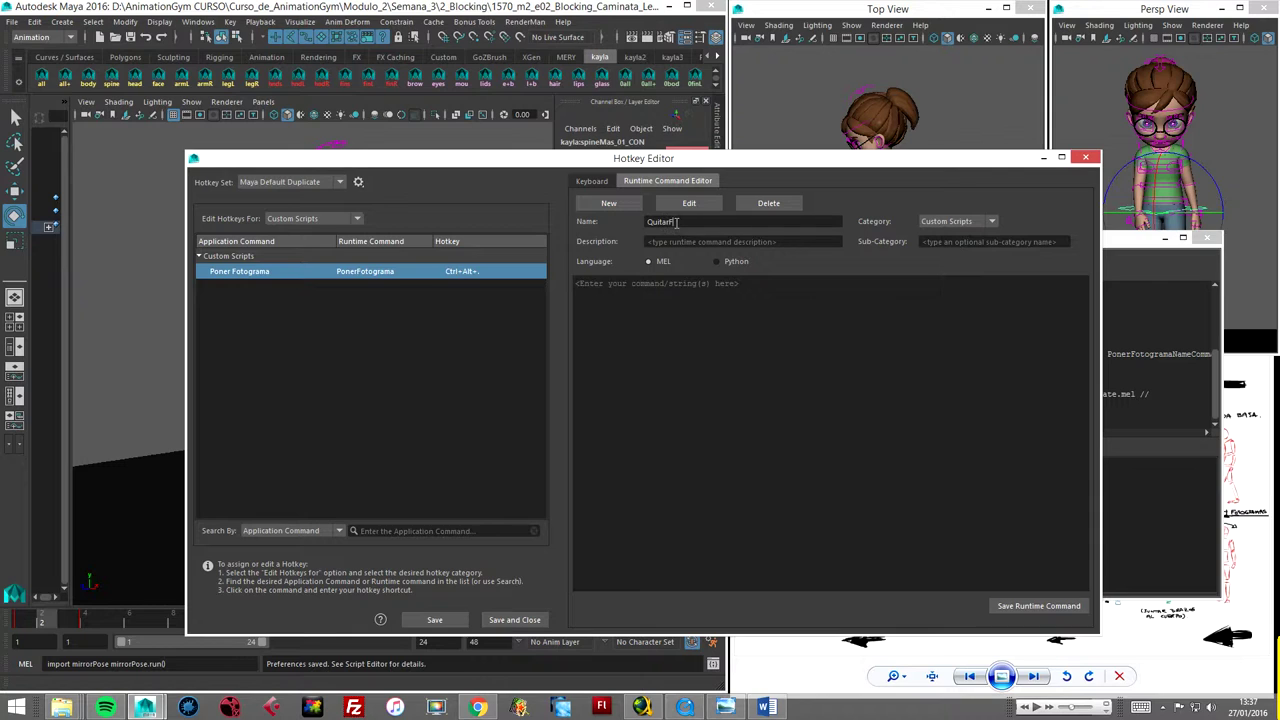
type("otograma")
left_click(690, 240)
type("tarfot")
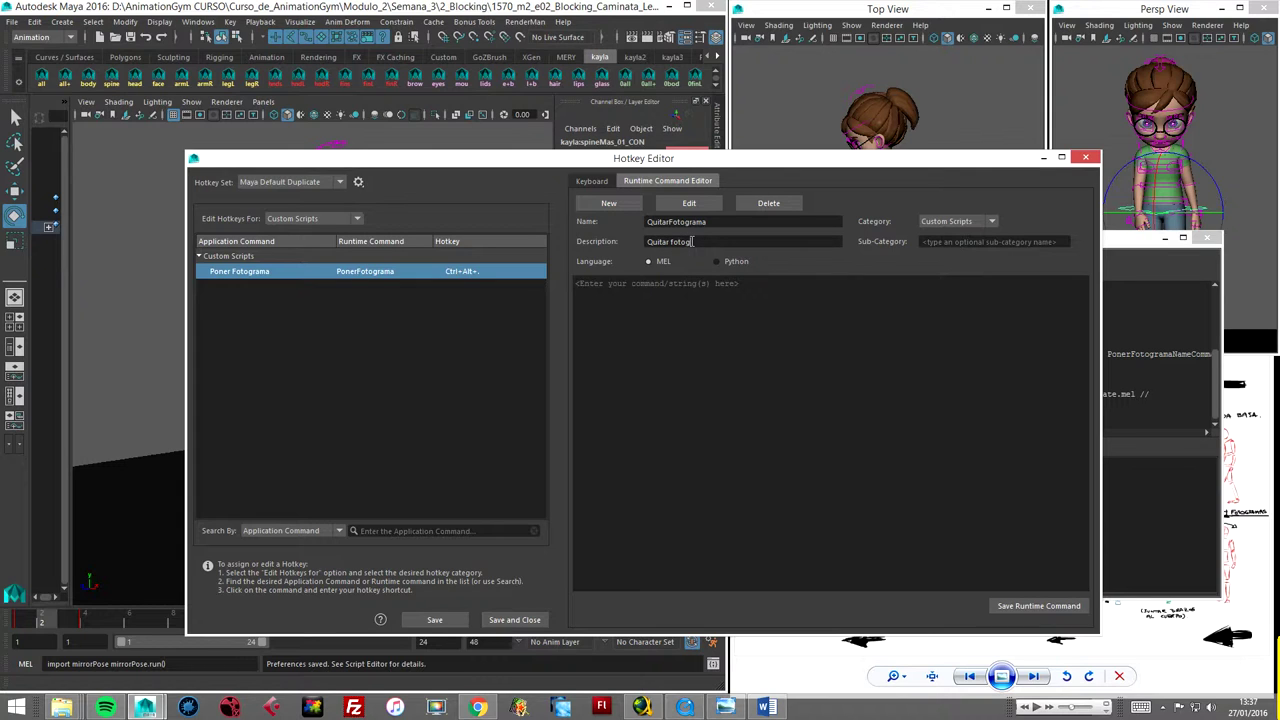
type("de la l")
type("inea de")
type(" tiempo")
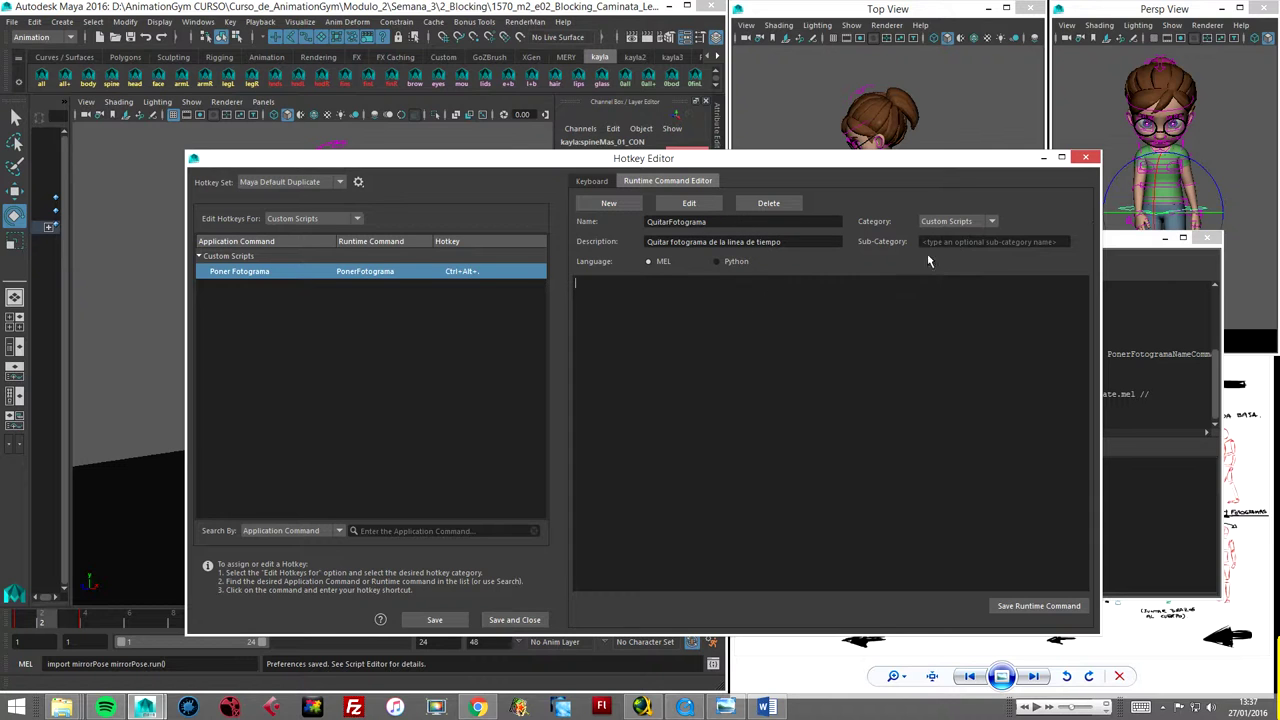
- Copy the timeSliderEditKeys removeInbetween command into QuitarFotograma's script and save it
left_click(1110, 242)
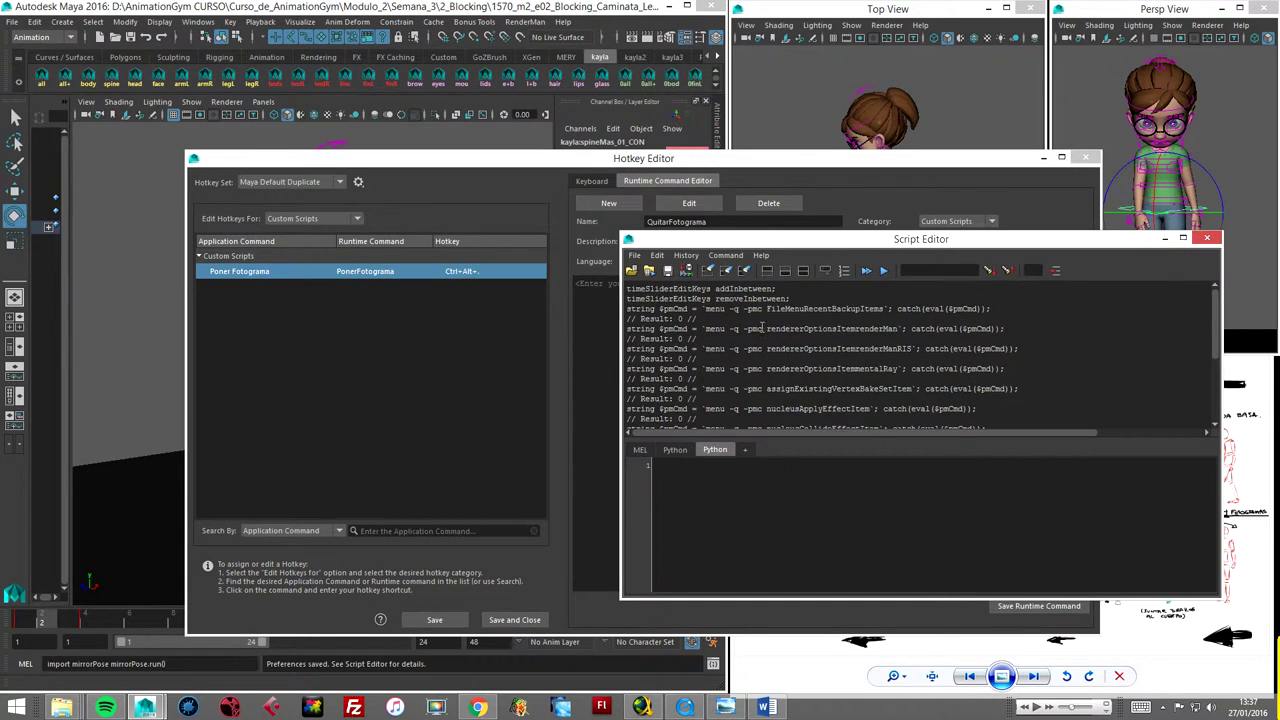
left_click_drag(628, 298, 792, 298)
key("ctrl+c")
left_click(577, 318)
key("ctrl+v")
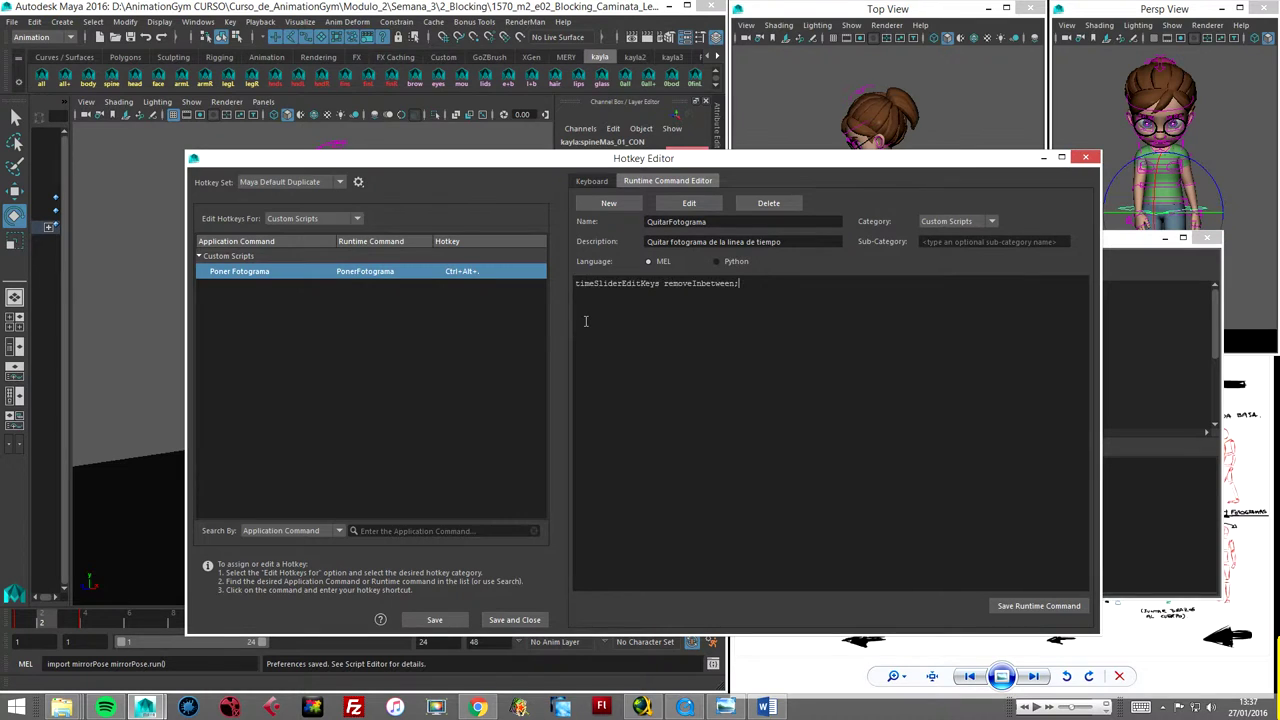
left_click(1030, 605)
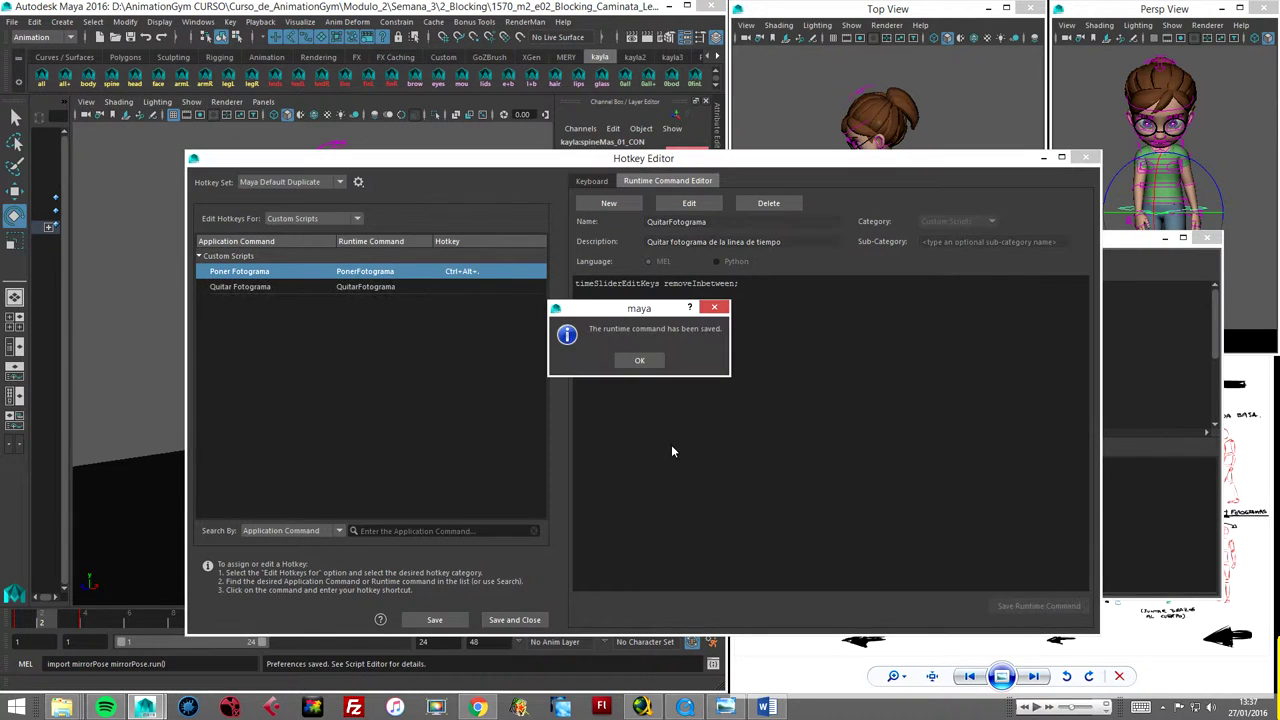
- Bind Quitar Fotograma to its Ctrl+Alt shortcut, save the hotkeys, and close the Hotkey Editor
left_click(640, 359)
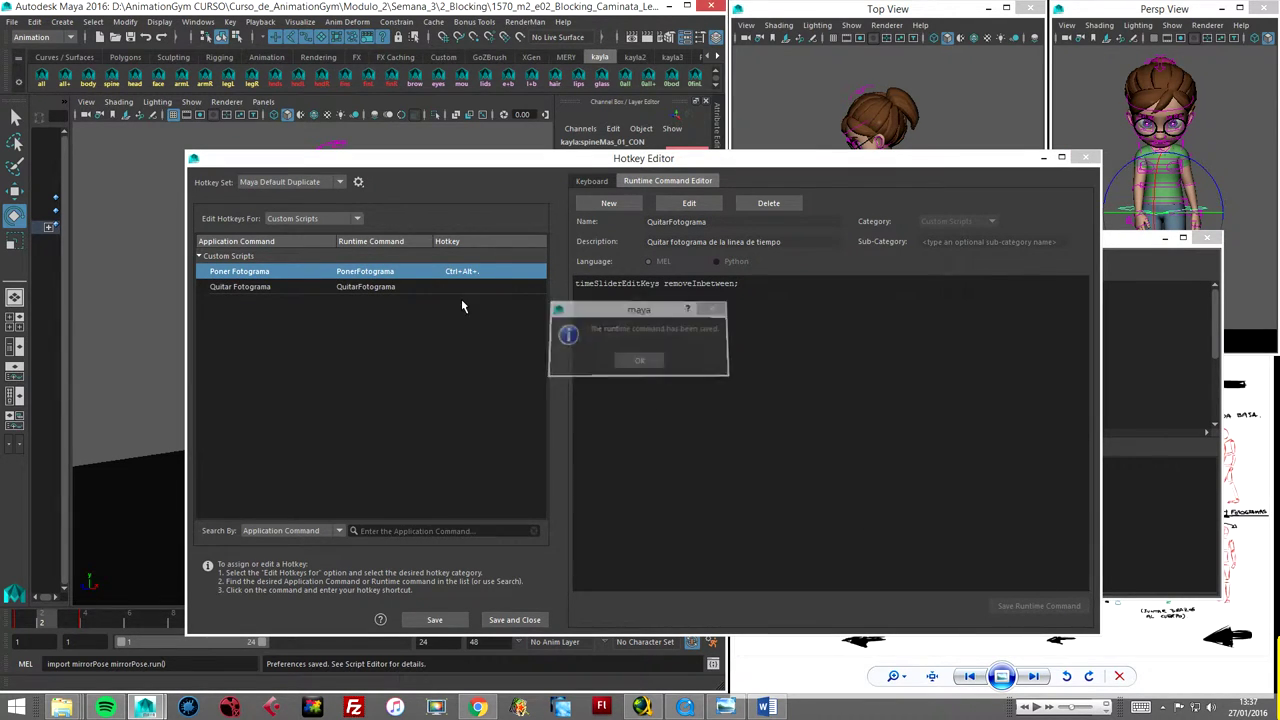
left_click(371, 287)
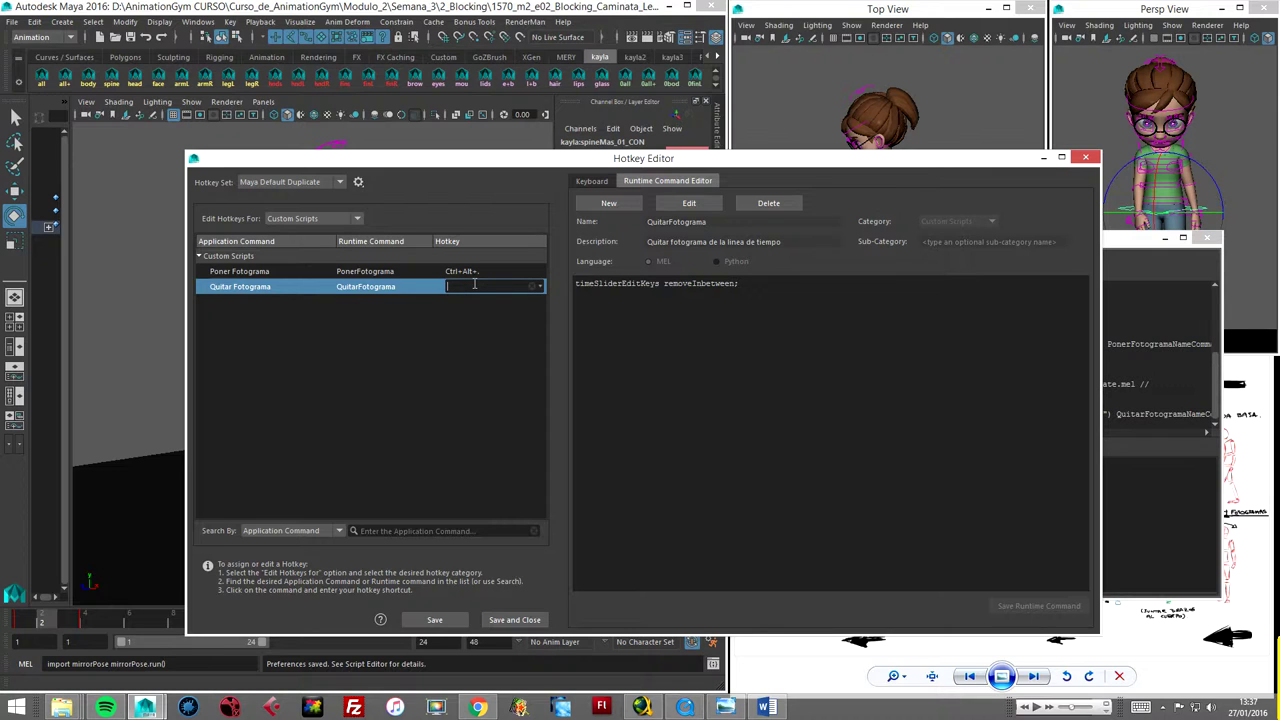
key("ctrl+alt+minus")
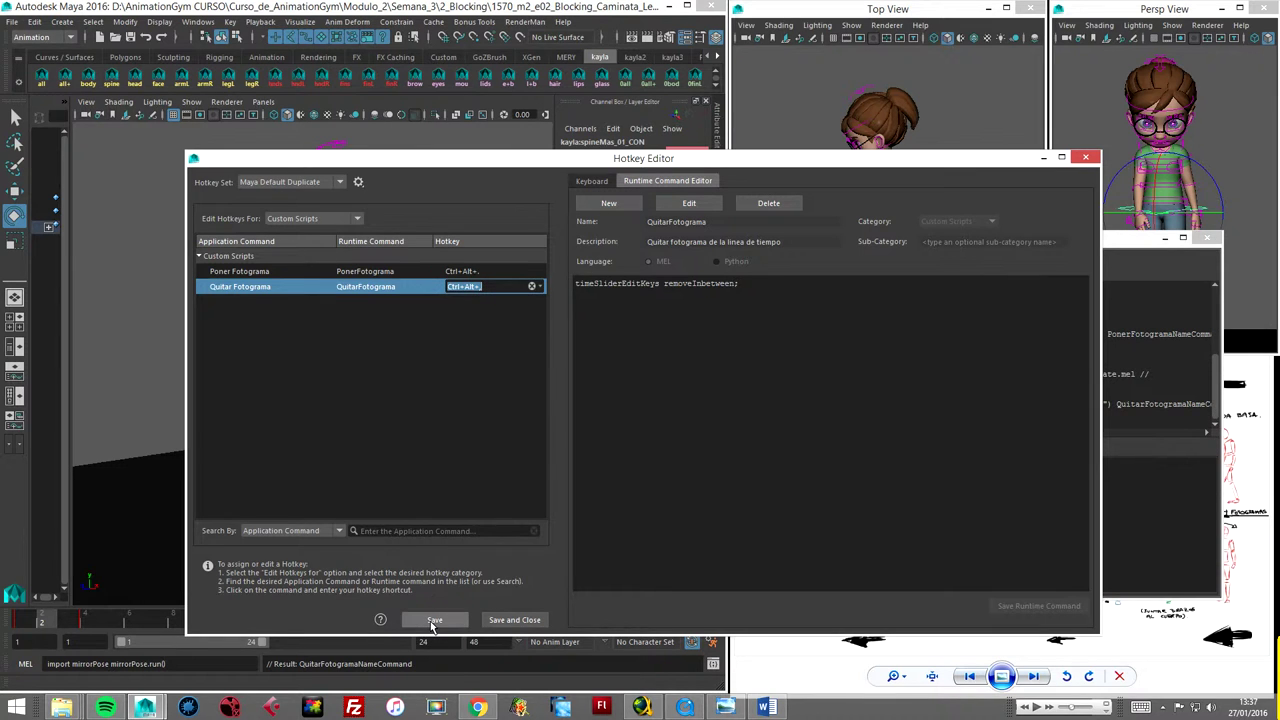
left_click(432, 620)
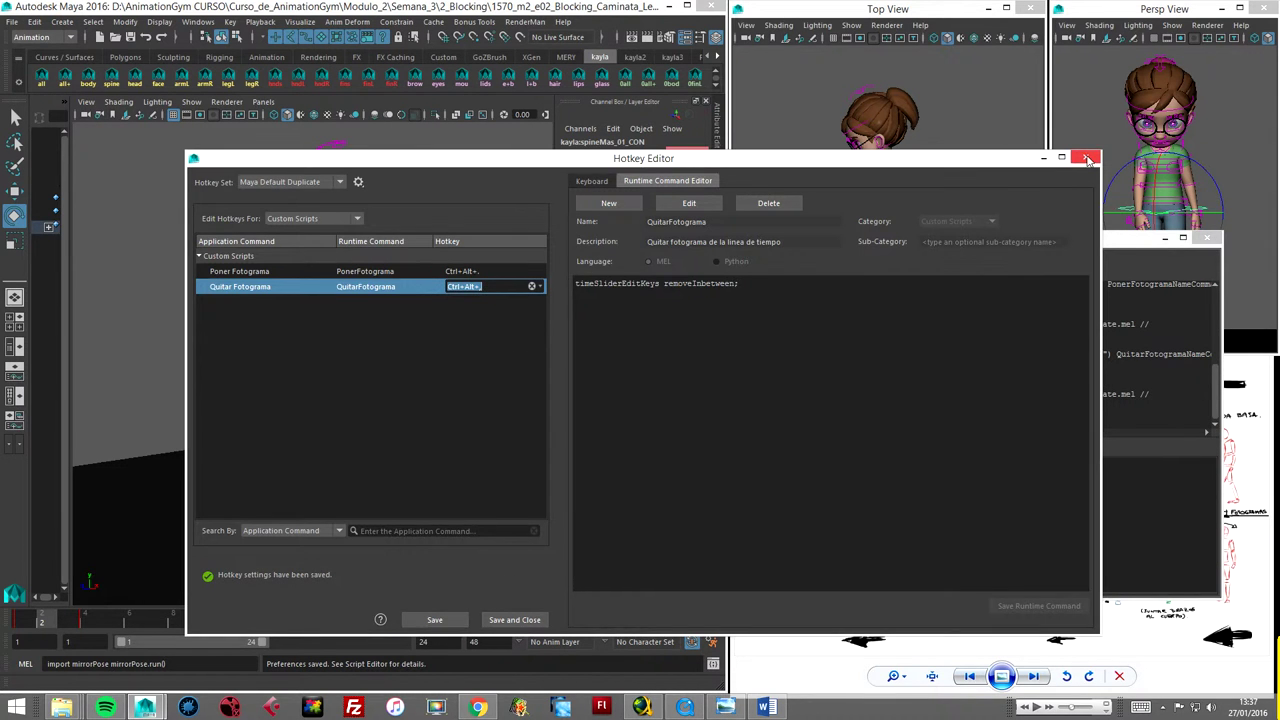
left_click(1085, 157)
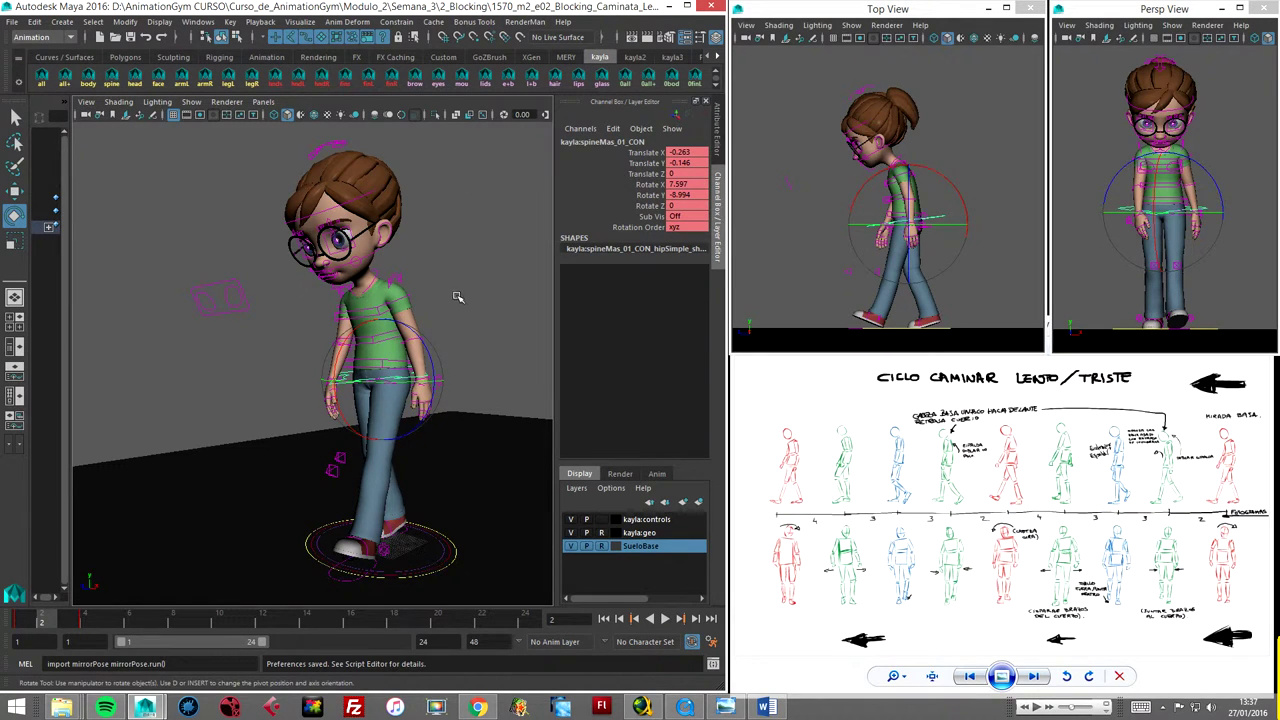
left_click(36, 623)
left_click_drag(36, 623, 44, 624)
mouse_move(466, 205)
left_mouse_down("alt")
mouse_move(443, 229)
mouse_move(471, 229)
mouse_move(434, 289)
mouse_move(466, 277)
mouse_move(423, 277)
mouse_move(447, 285)
left_mouse_up("alt")
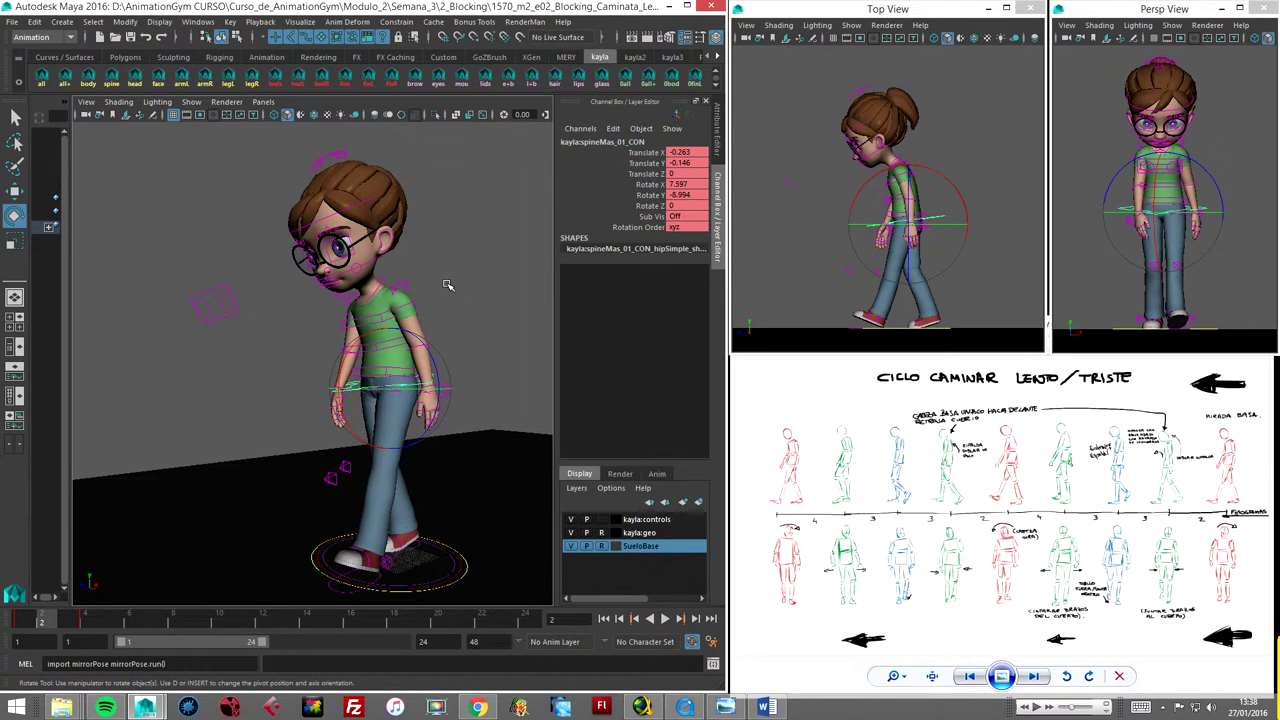